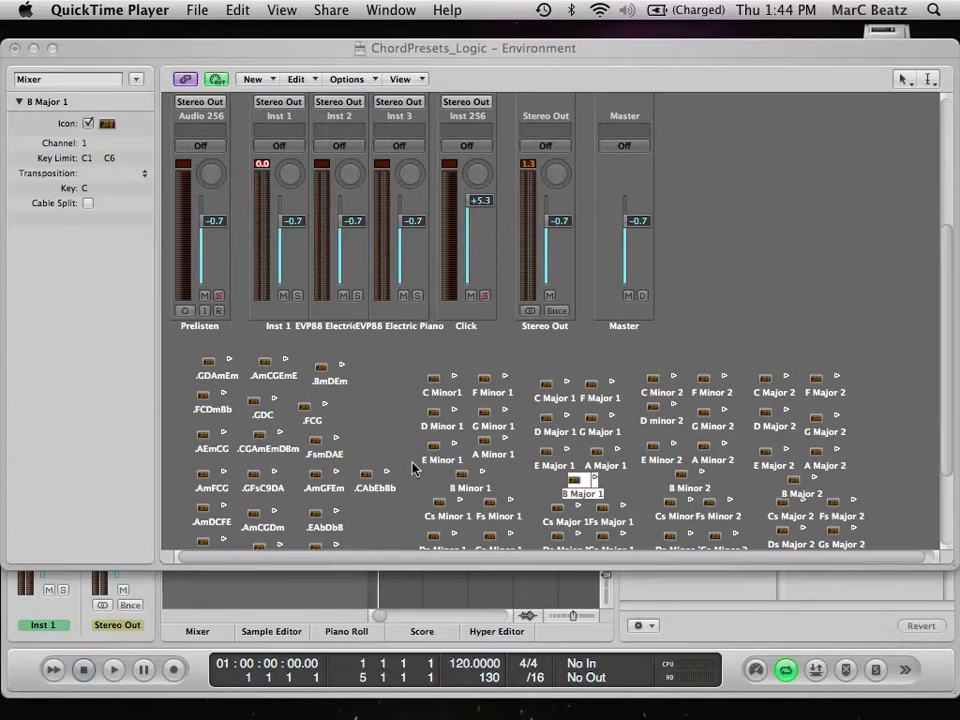
# - Bring the Arrange window in front of the Environment window holding the chord objects
pyautogui.click(463, 600)
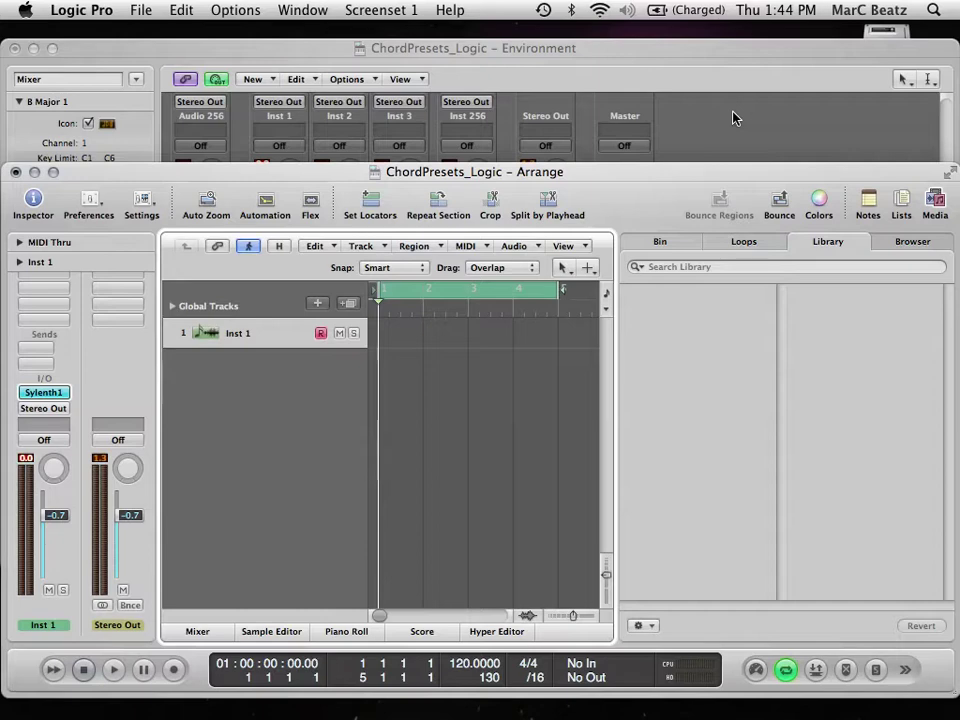
pyautogui.click(616, 73)
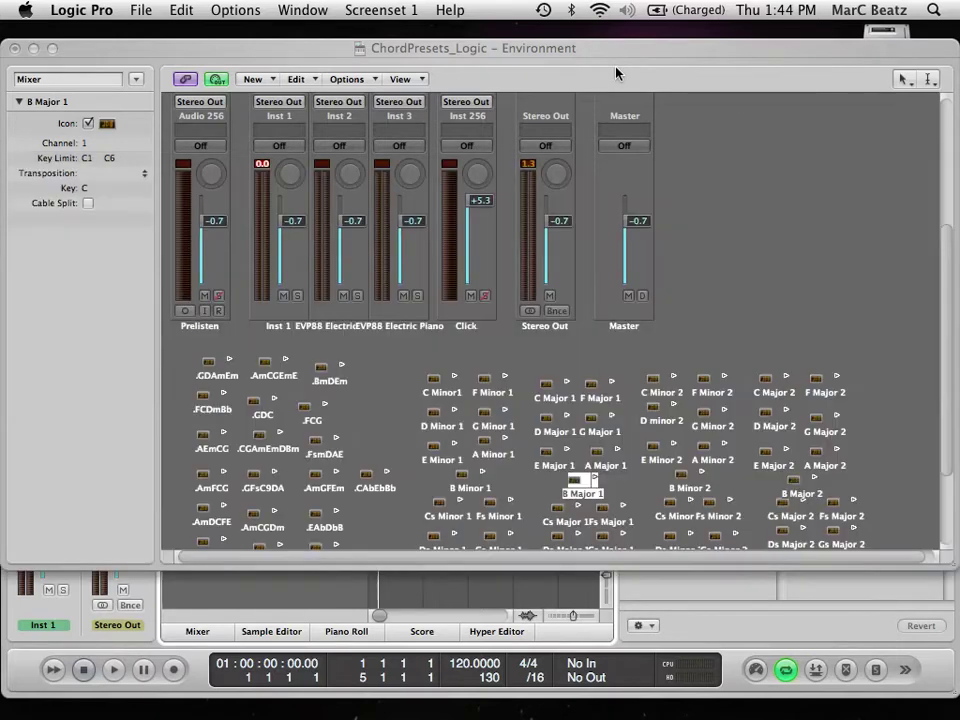
pyautogui.click(535, 255)
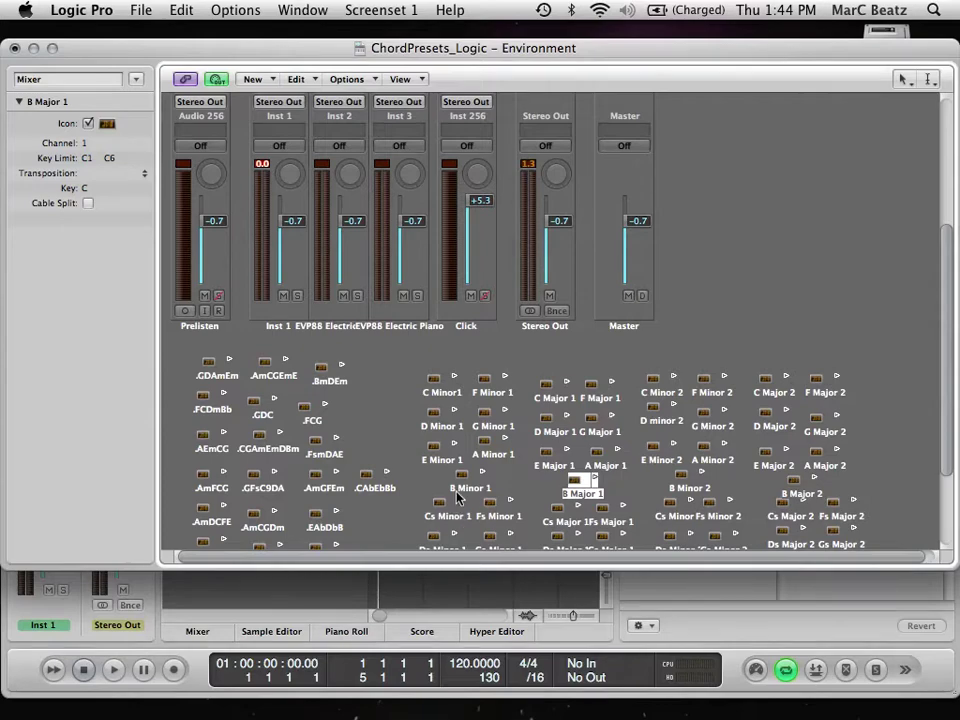
pyautogui.scroll(-5, 457, 497)
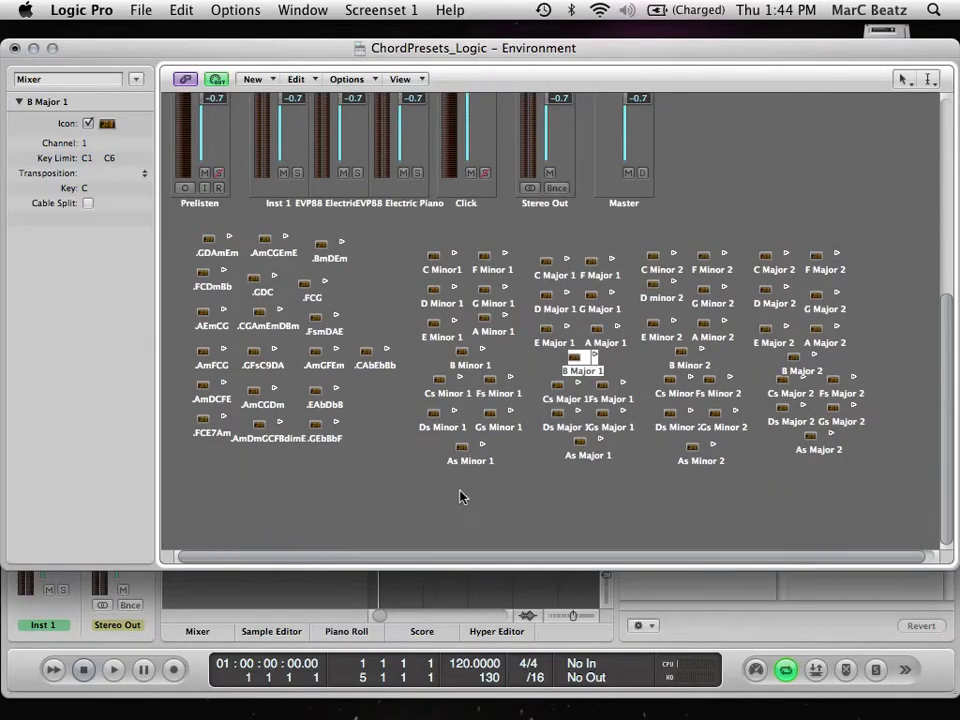
pyautogui.click(461, 496)
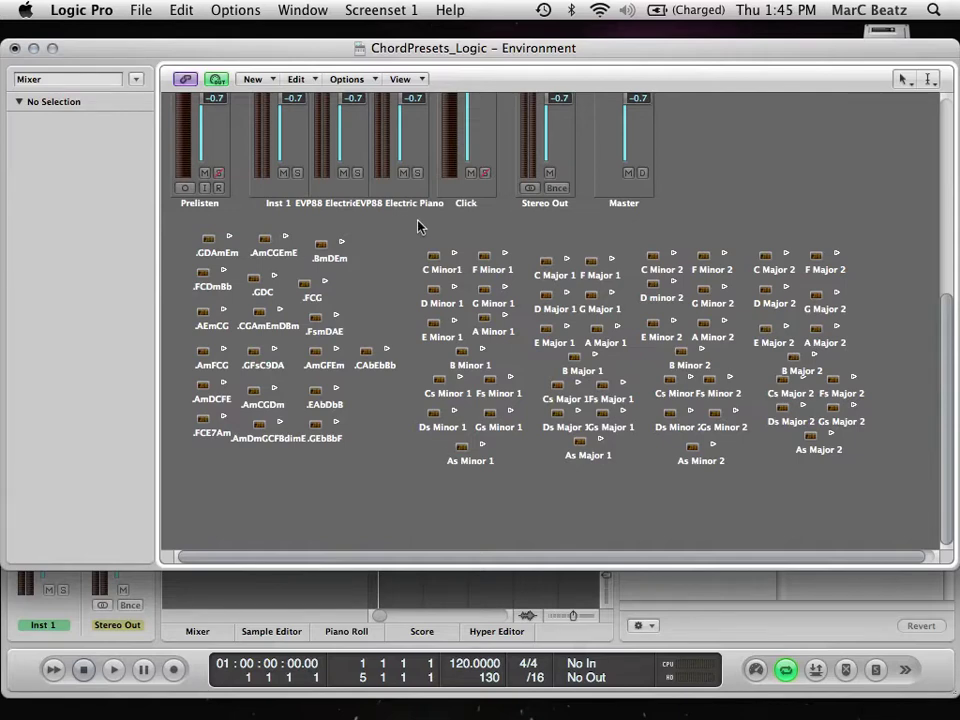
pyautogui.moveTo(403, 236); pyautogui.dragTo(175, 440)
pyautogui.moveTo(412, 233); pyautogui.dragTo(462, 452)
pyautogui.moveTo(577, 473); pyautogui.dragTo(891, 484)
pyautogui.click(884, 516)
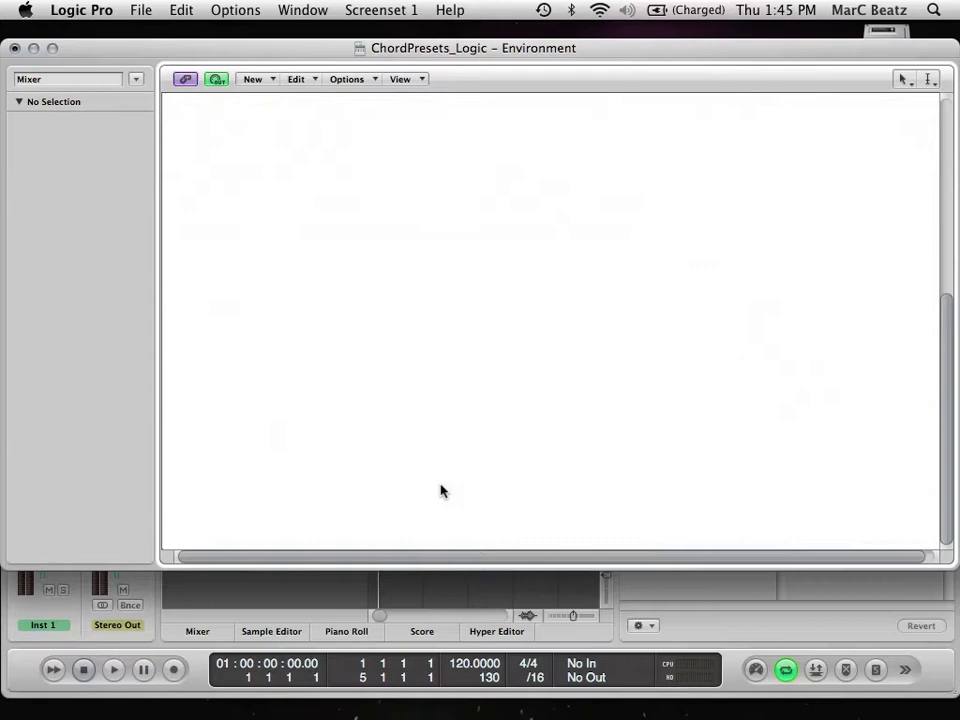
pyautogui.moveTo(442, 491); pyautogui.dragTo(904, 230)
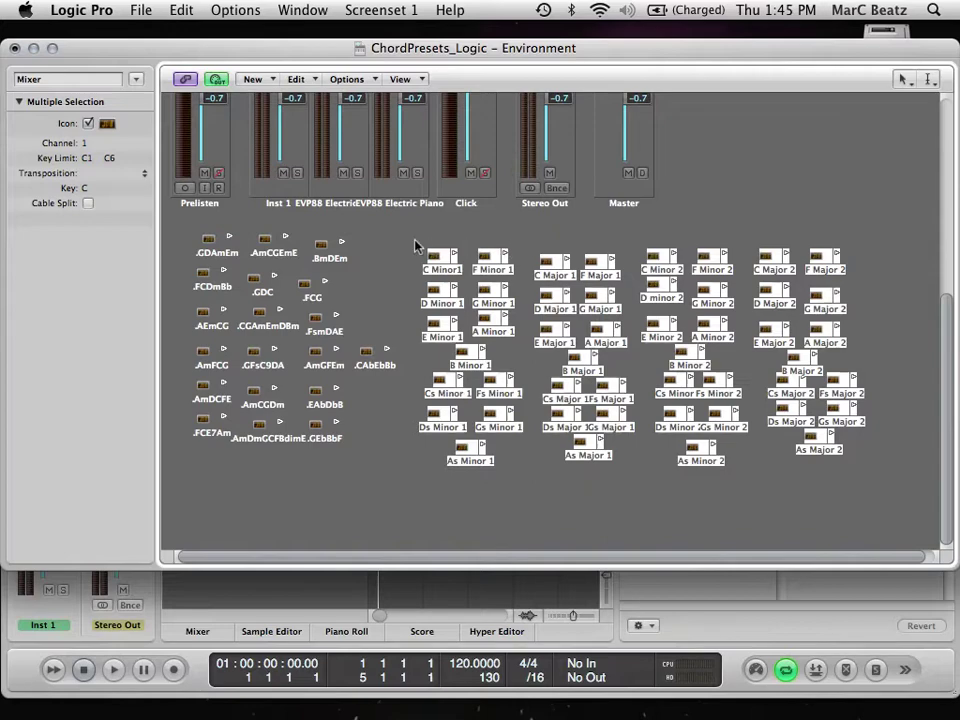
pyautogui.moveTo(417, 246); pyautogui.dragTo(900, 548)
pyautogui.click(813, 513)
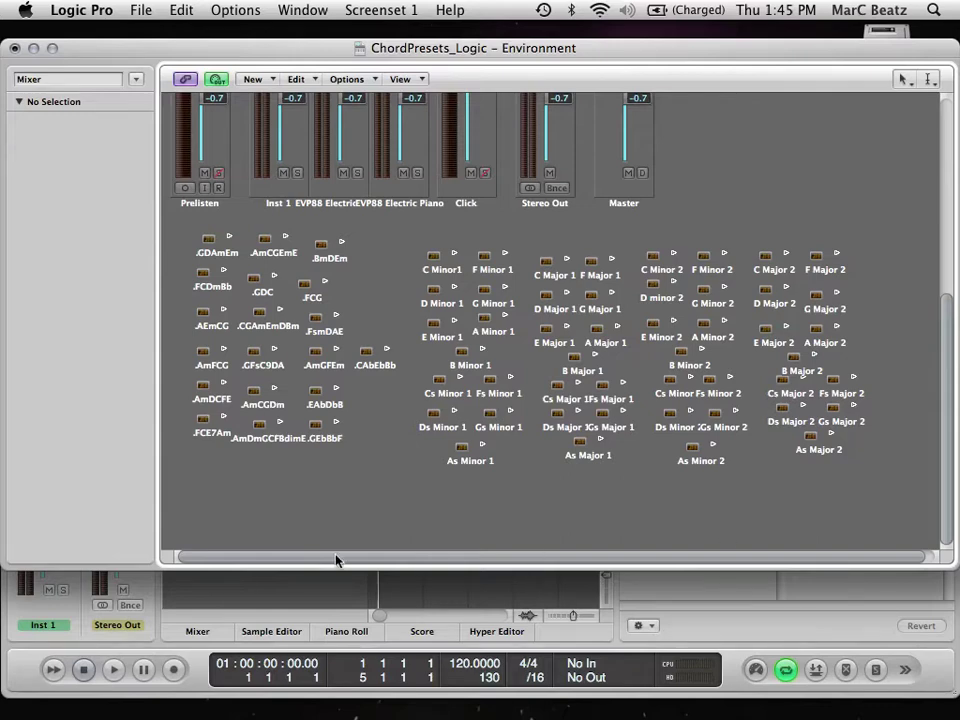
# - Focus the Arrange track list and turn on the Caps Lock Keyboard
pyautogui.click(306, 581)
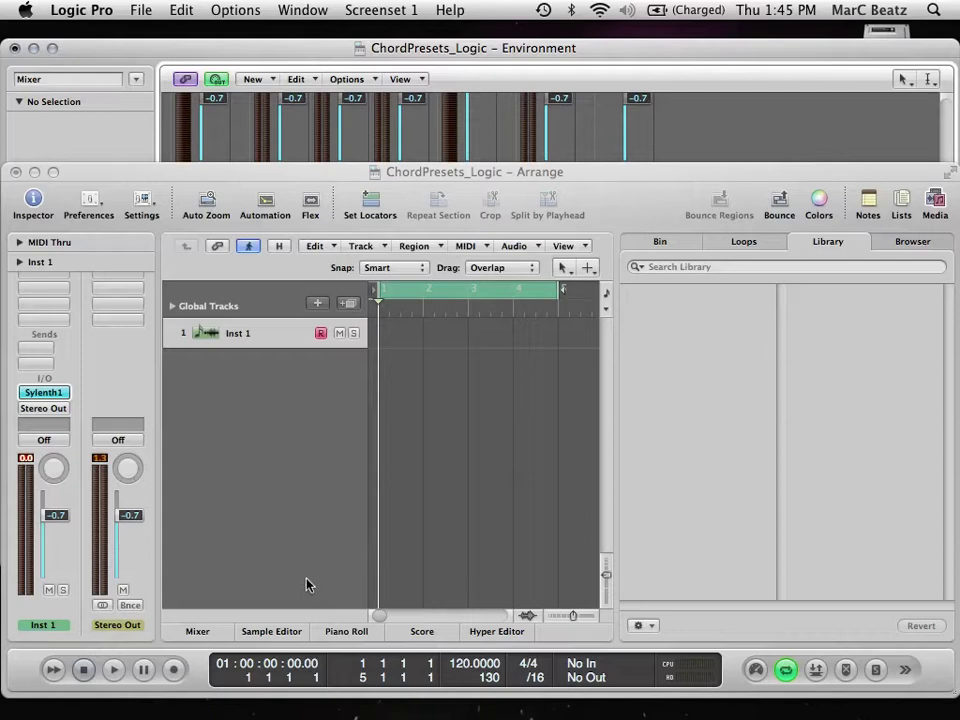
pyautogui.click(266, 335)
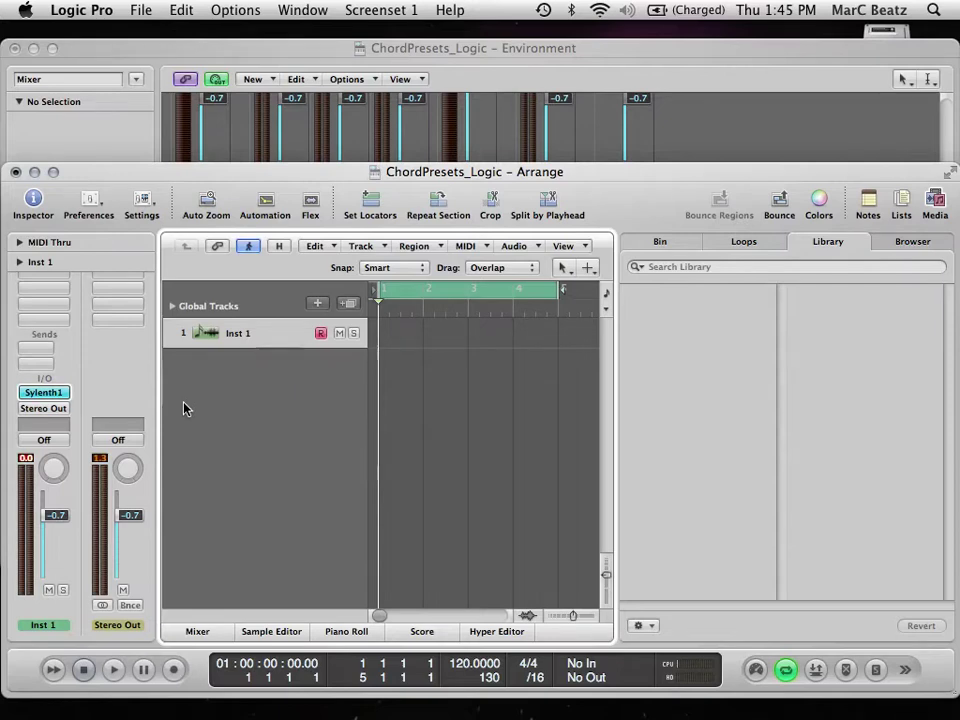
pyautogui.press('capslock')
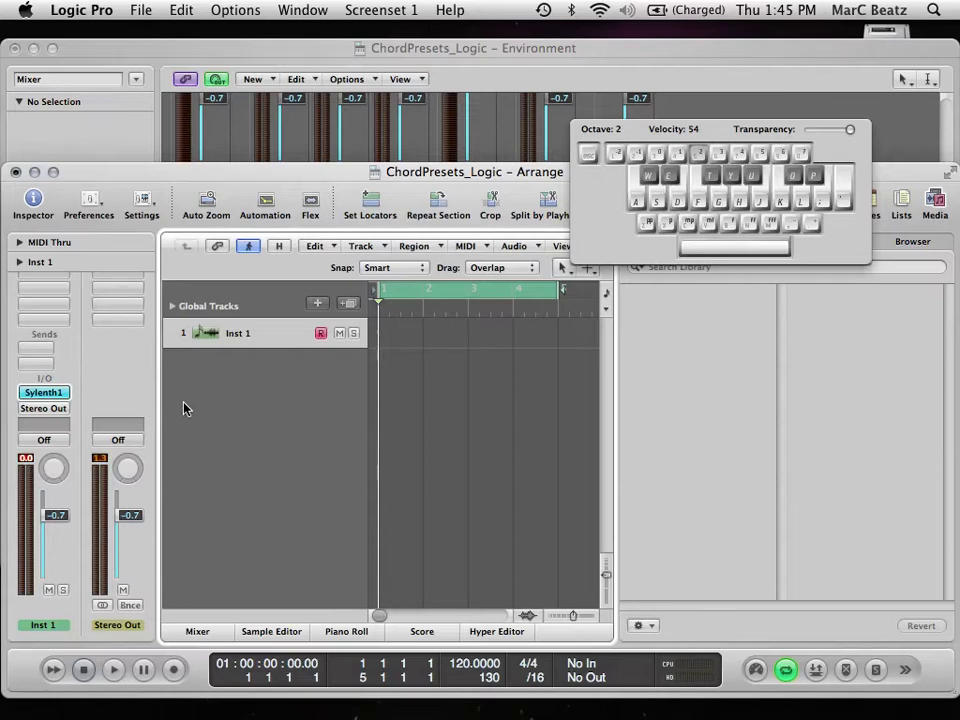
# - Play test notes S, D and F on Inst 1
pyautogui.press('s')
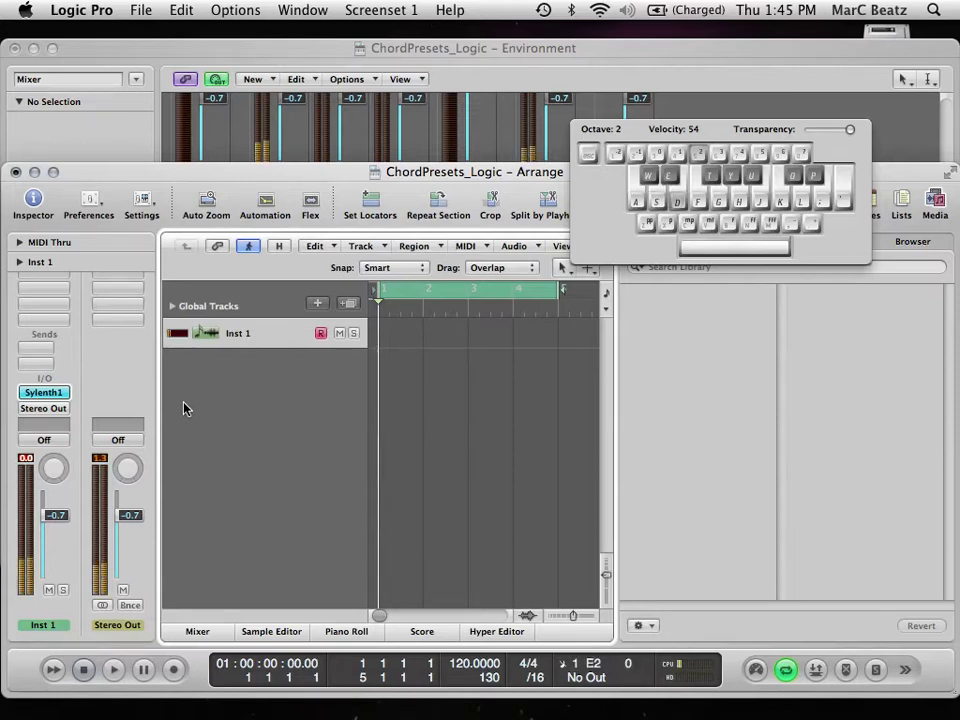
pyautogui.press('d')
pyautogui.press('s')
pyautogui.press('d')
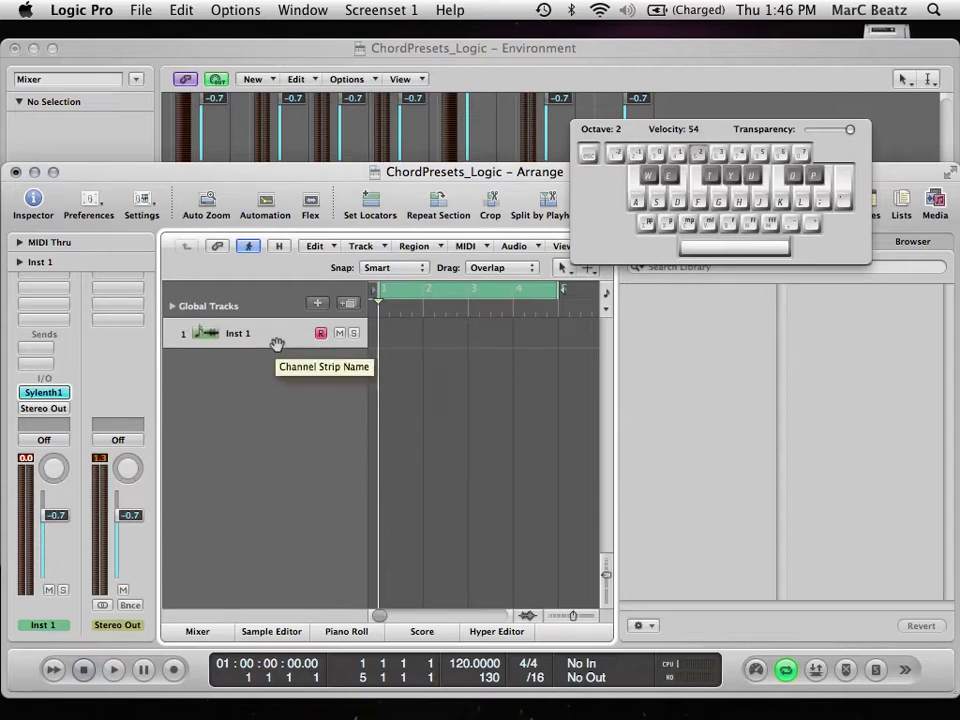
pyautogui.press('s')
pyautogui.press('f')
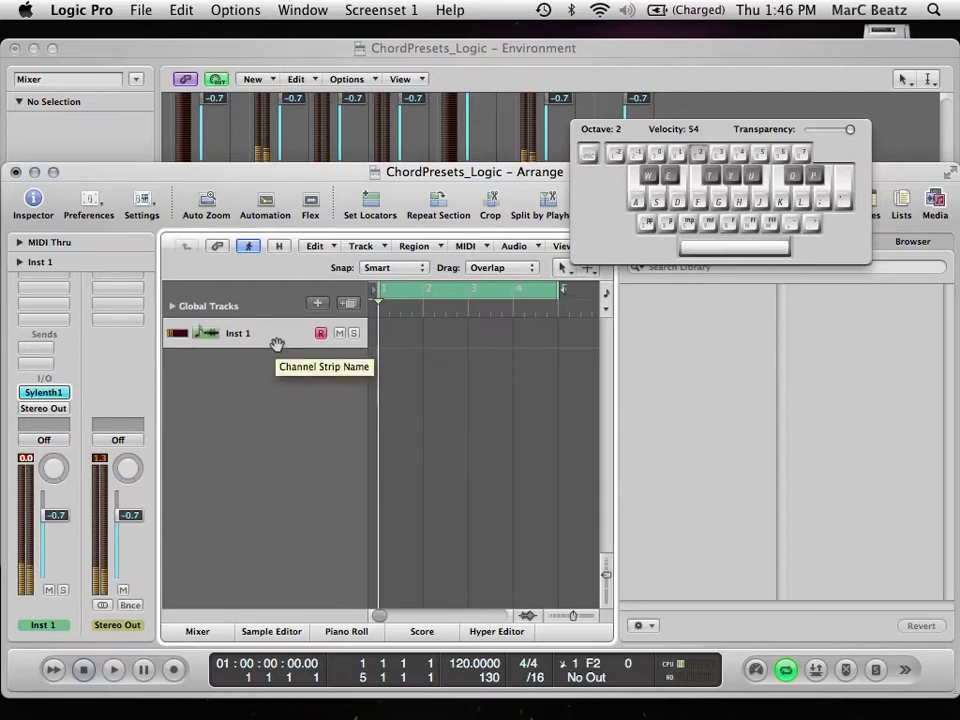
pyautogui.press('s')
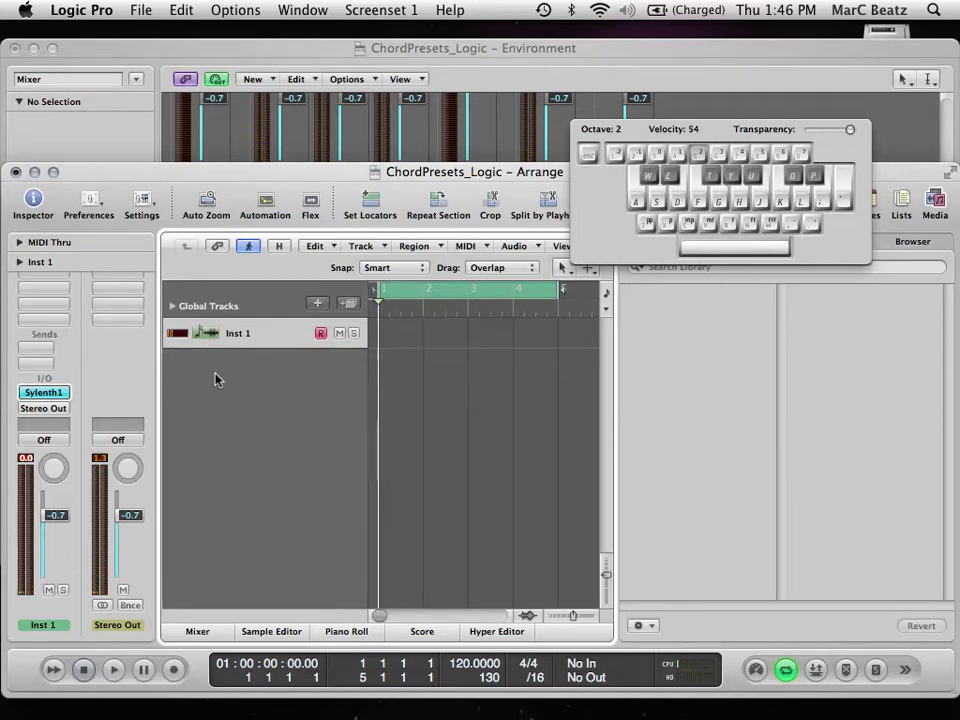
# - Create a second software instrument track (EVP88 Electric Piano)
pyautogui.click(319, 305)
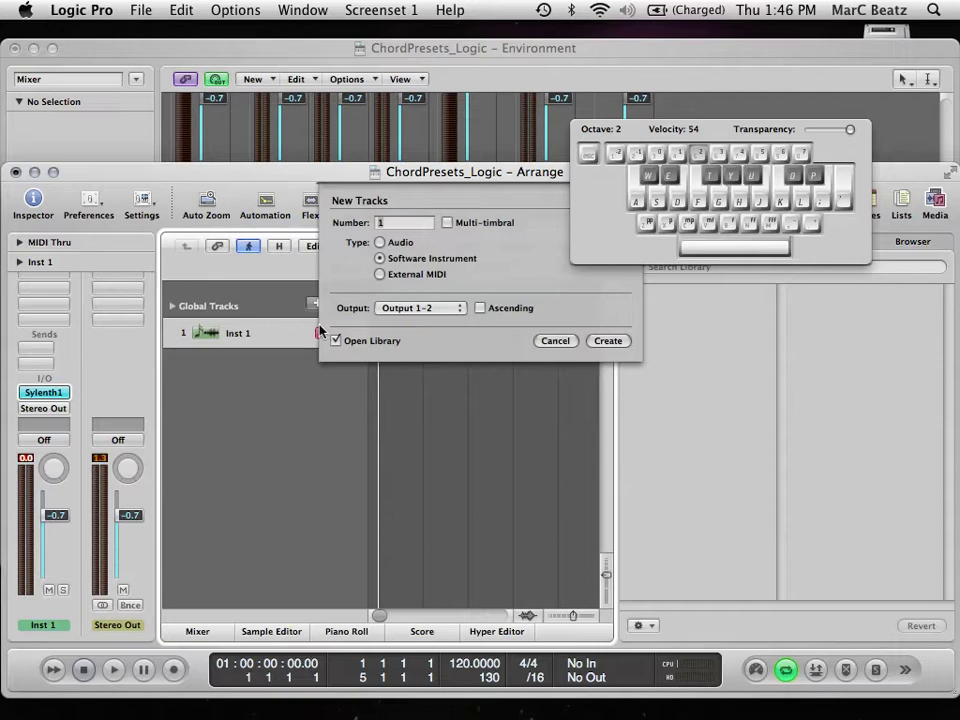
pyautogui.click(612, 342)
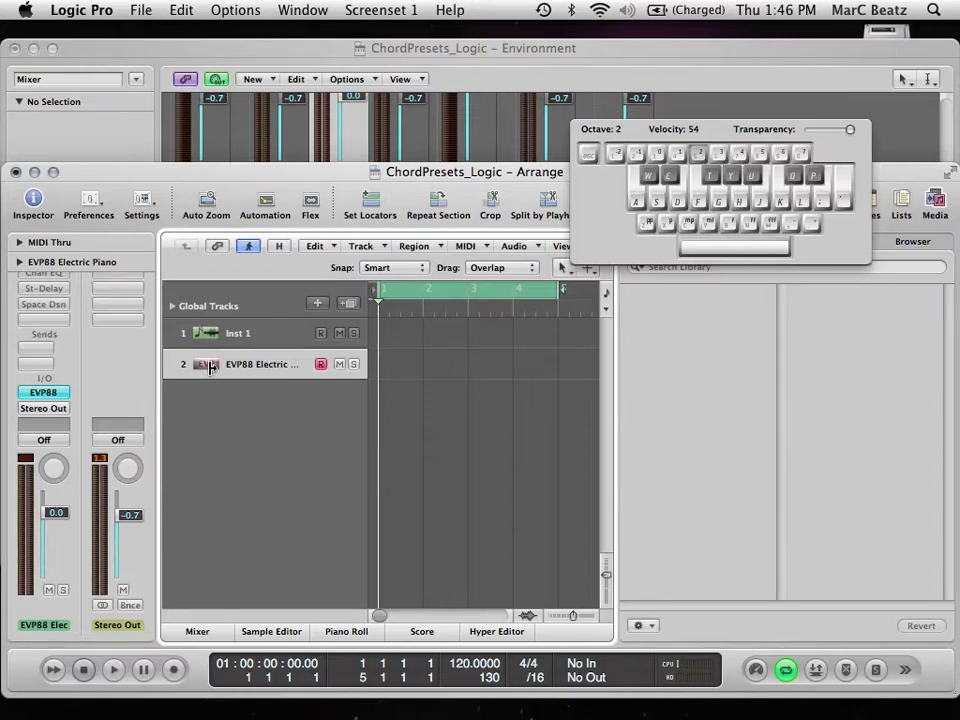
pyautogui.click(210, 366)
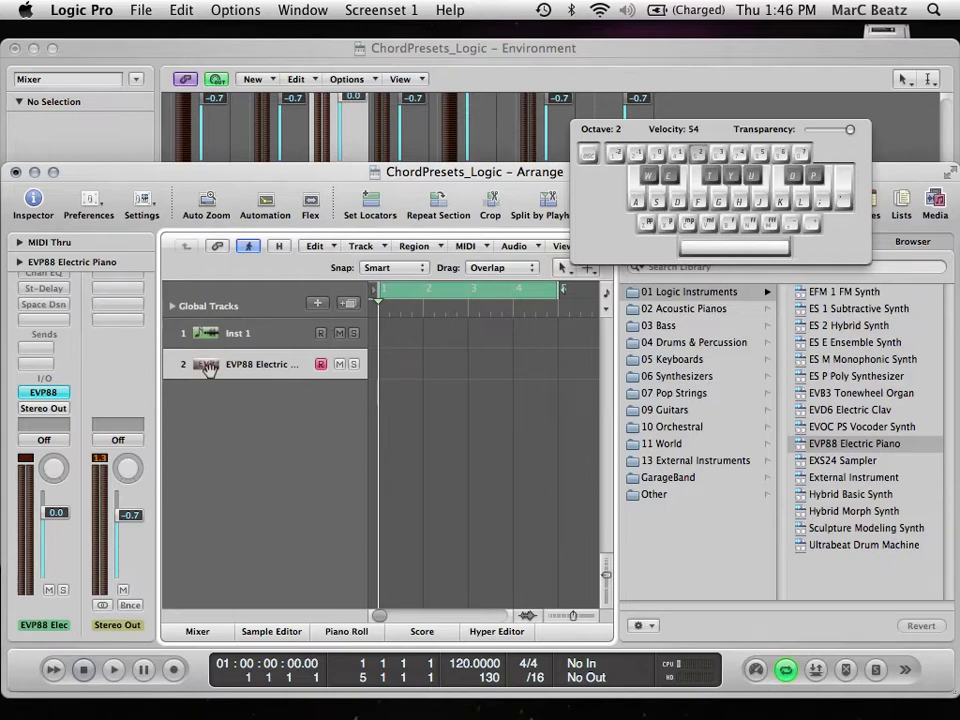
# - Reassign track 2 to the B Major 1 chord object via Reassign Track > Mixer
pyautogui.rightClick(210, 367)
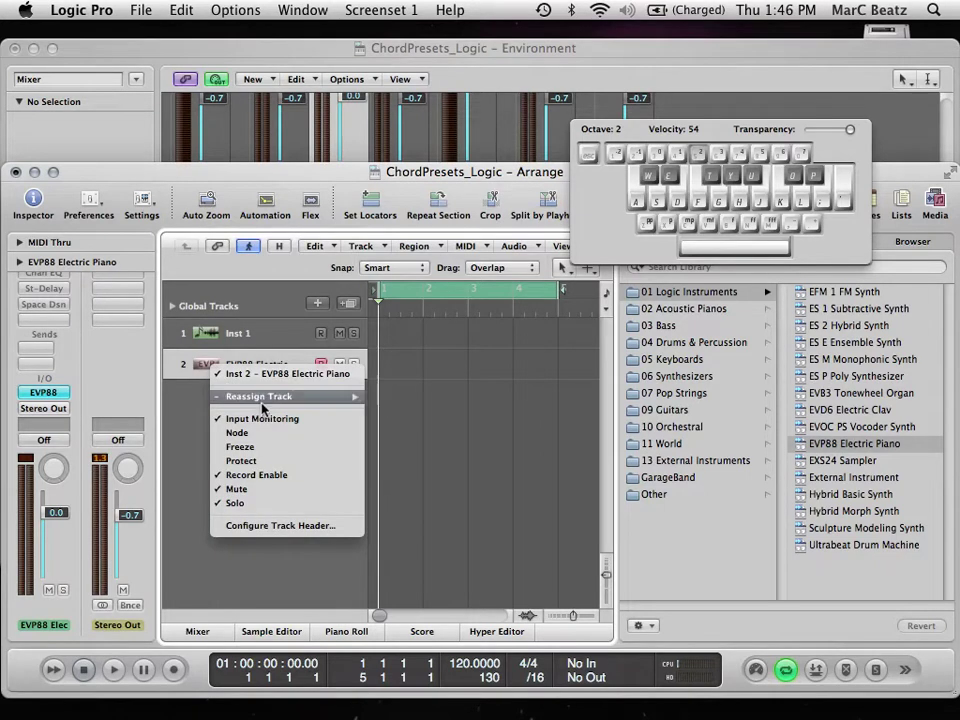
pyautogui.moveTo(262, 400)
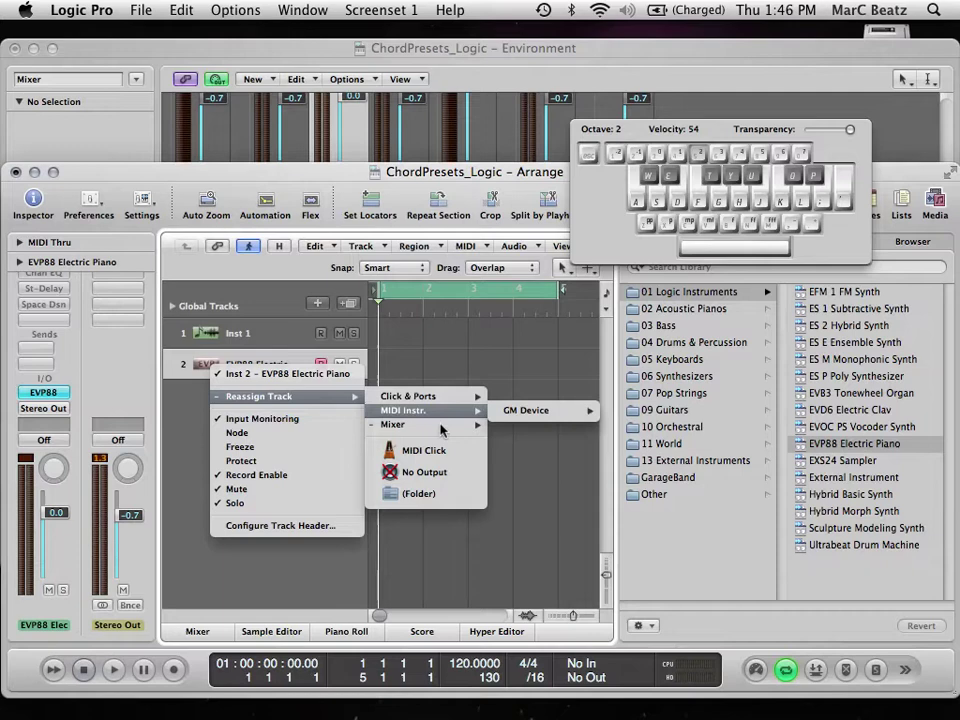
pyautogui.moveTo(441, 425)
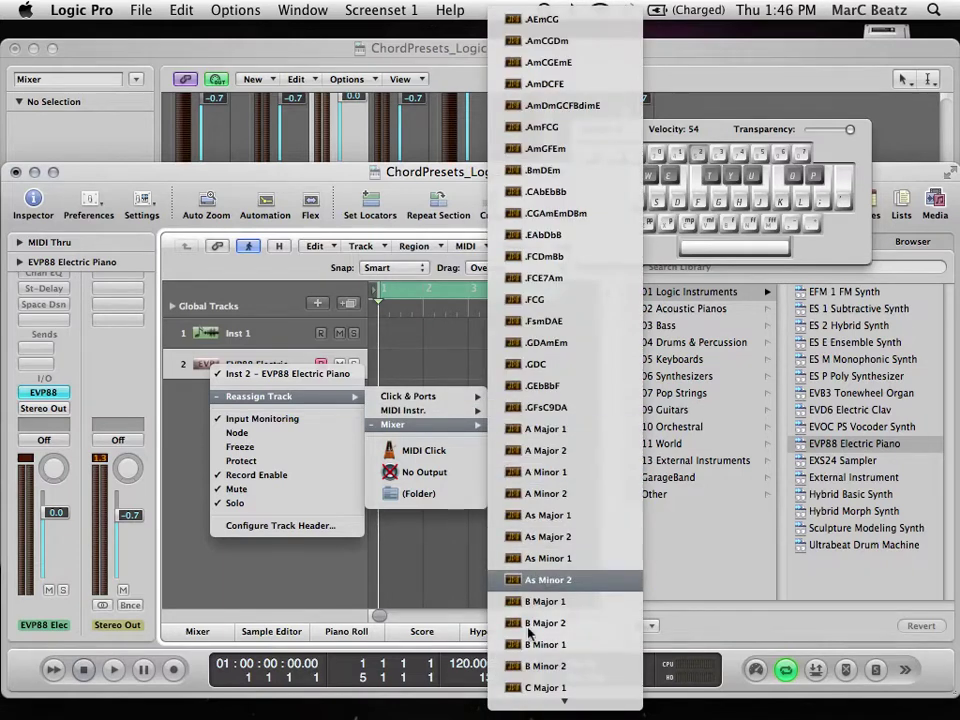
pyautogui.moveTo(537, 703)
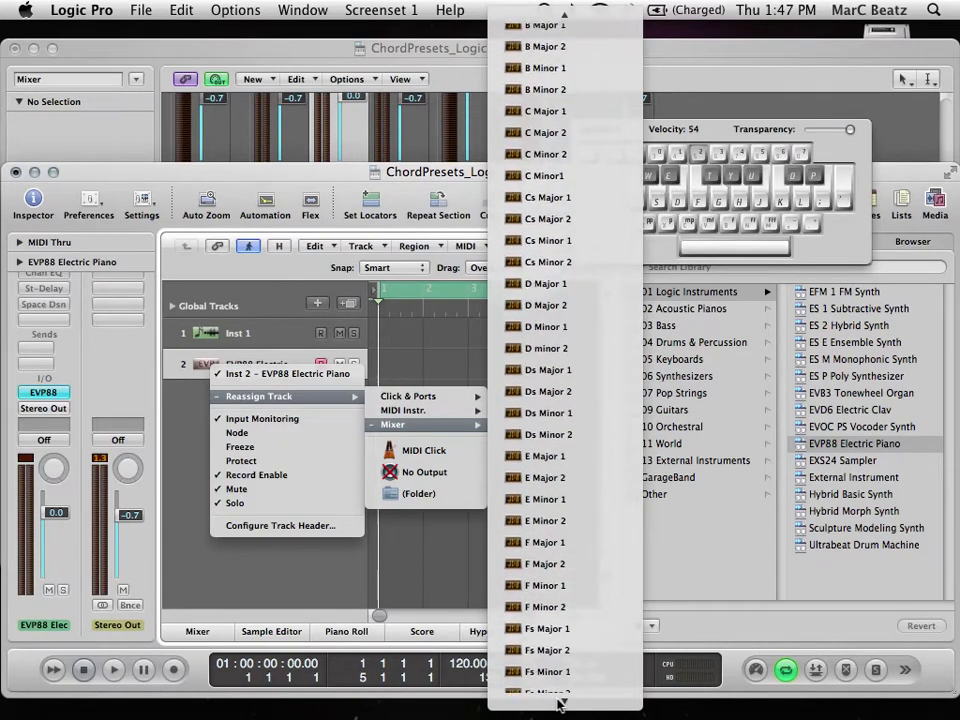
pyautogui.moveTo(420, 397)
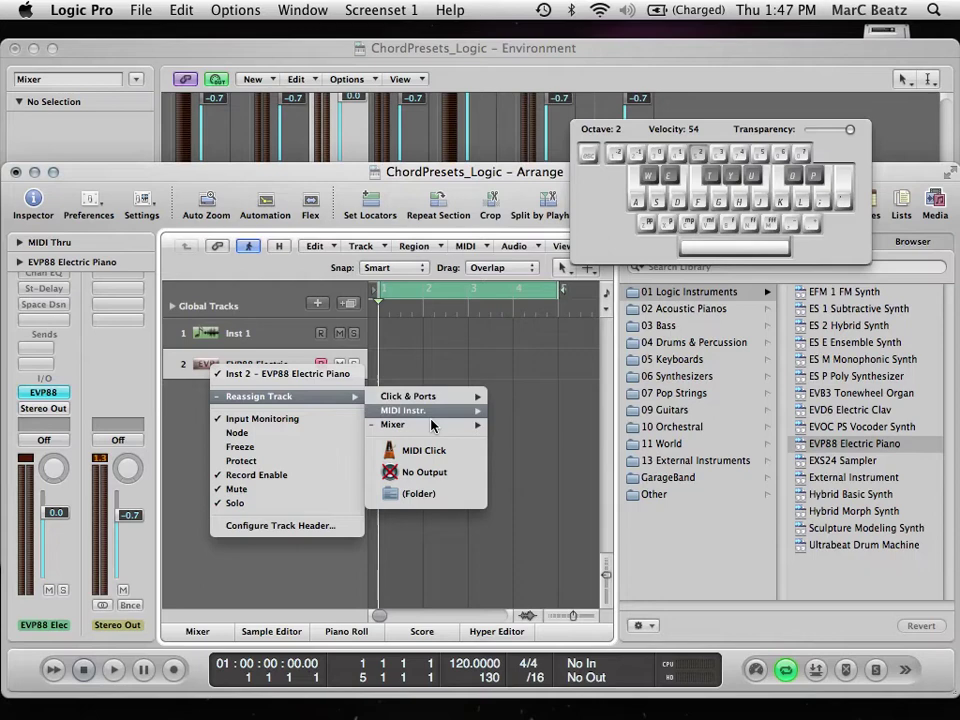
pyautogui.moveTo(398, 424)
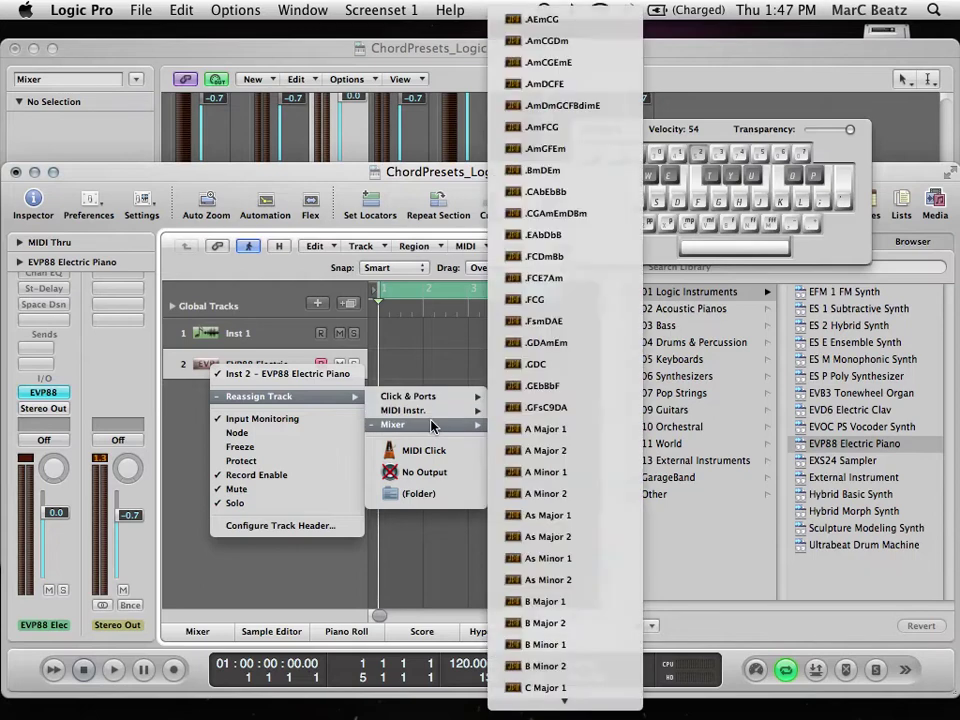
pyautogui.click(567, 602)
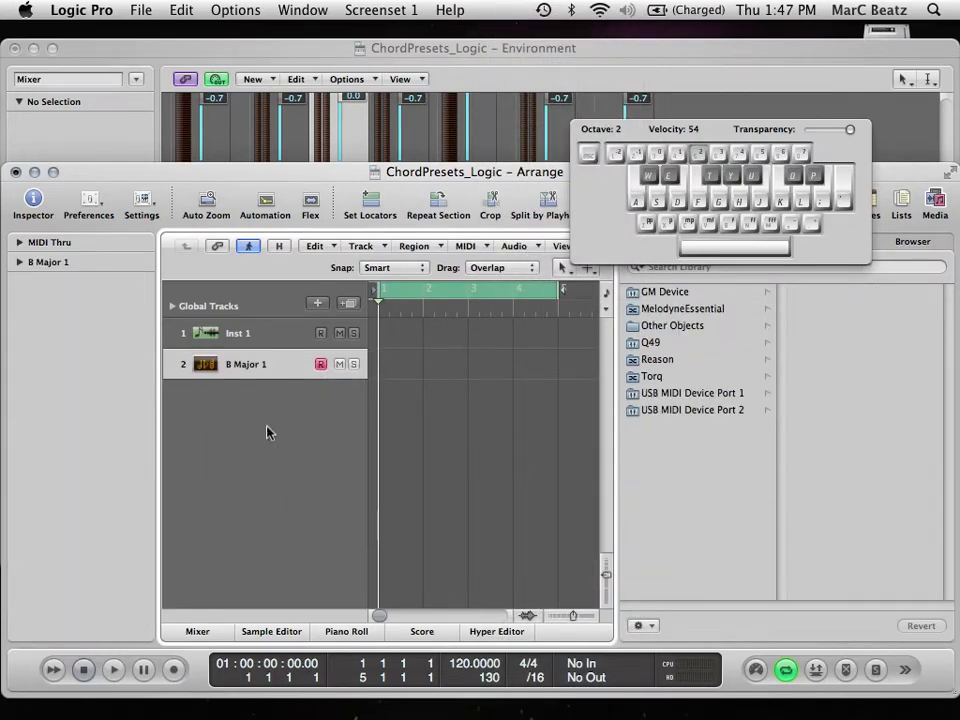
pyautogui.click(268, 336)
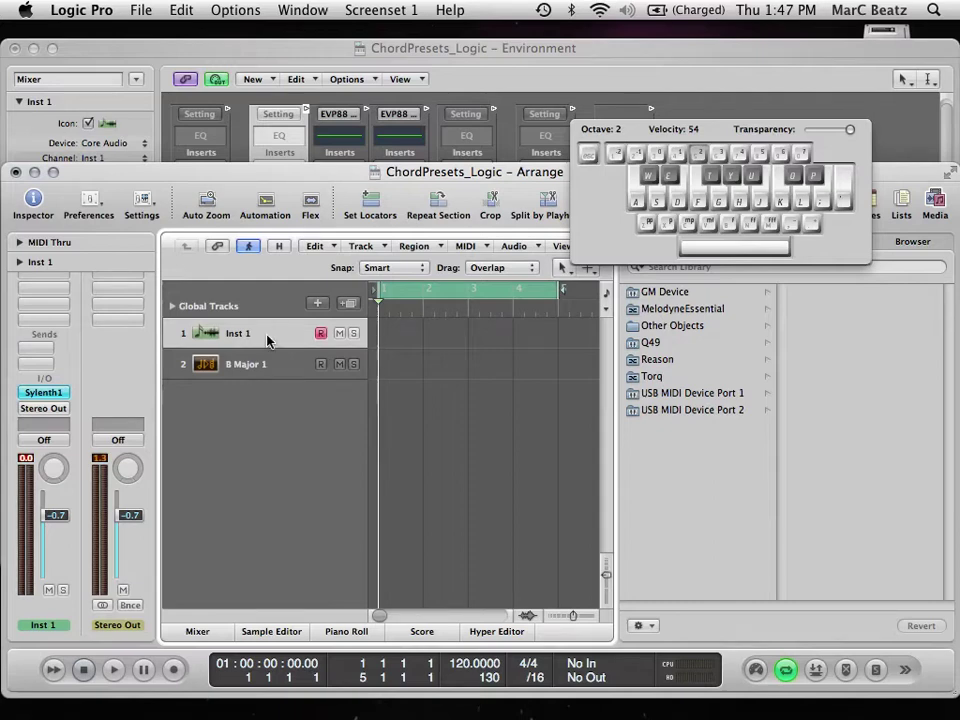
pyautogui.press('a')
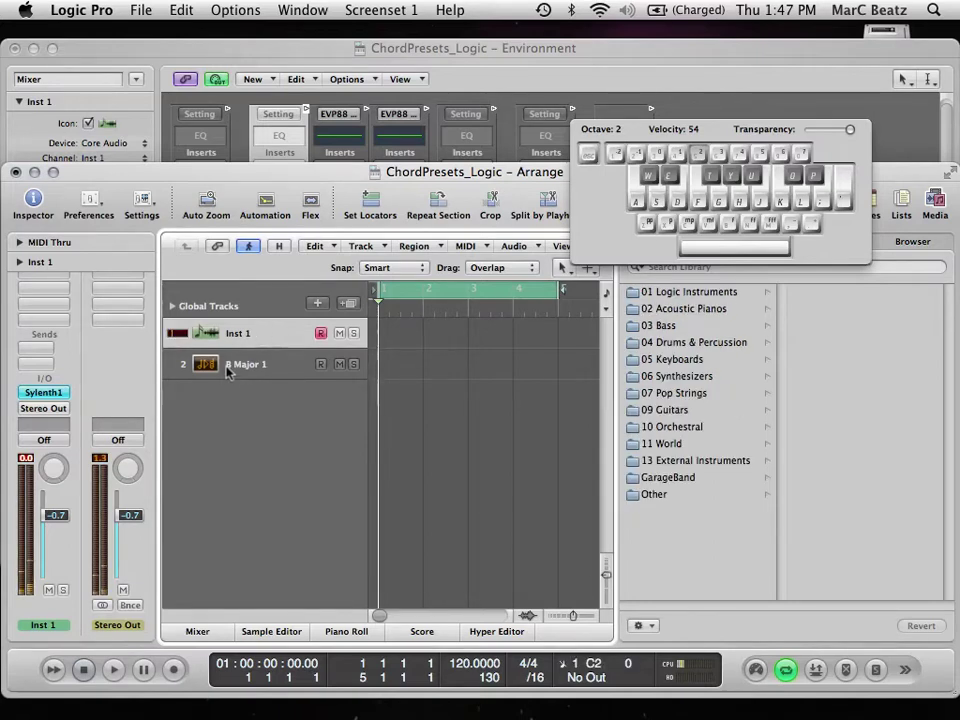
pyautogui.click(257, 372)
pyautogui.press('s')
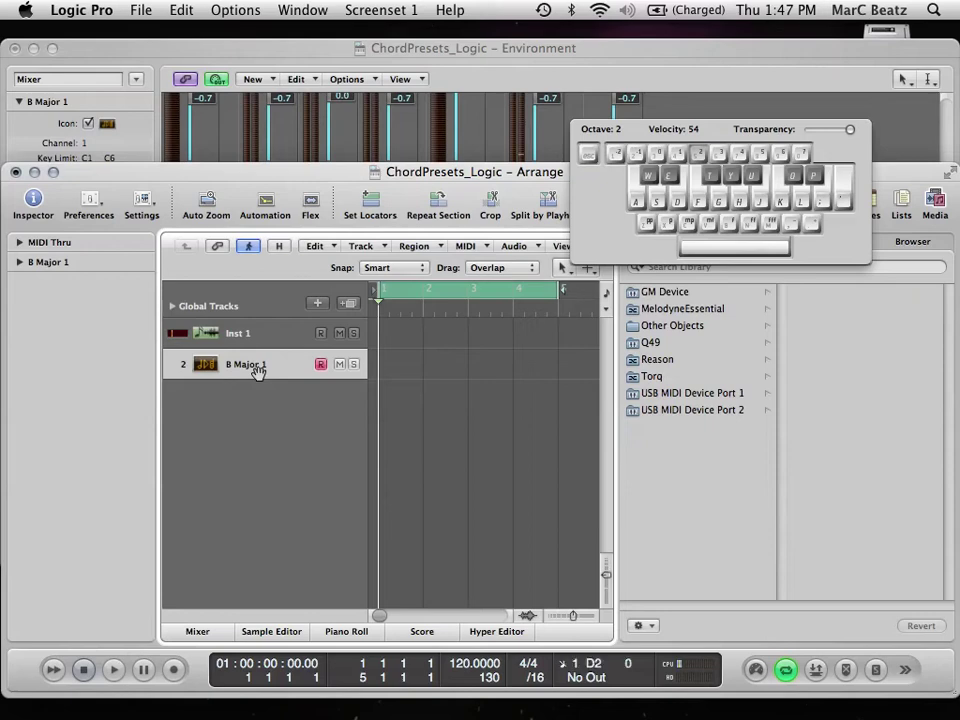
pyautogui.press('a')
pyautogui.press('s')
pyautogui.press('f')
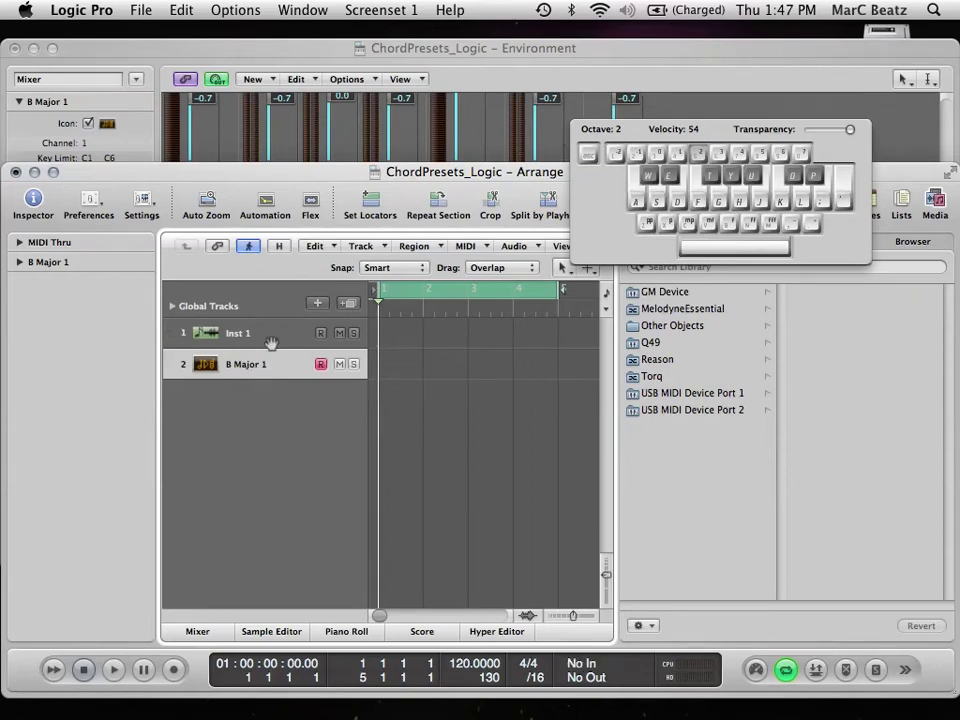
pyautogui.click(274, 337)
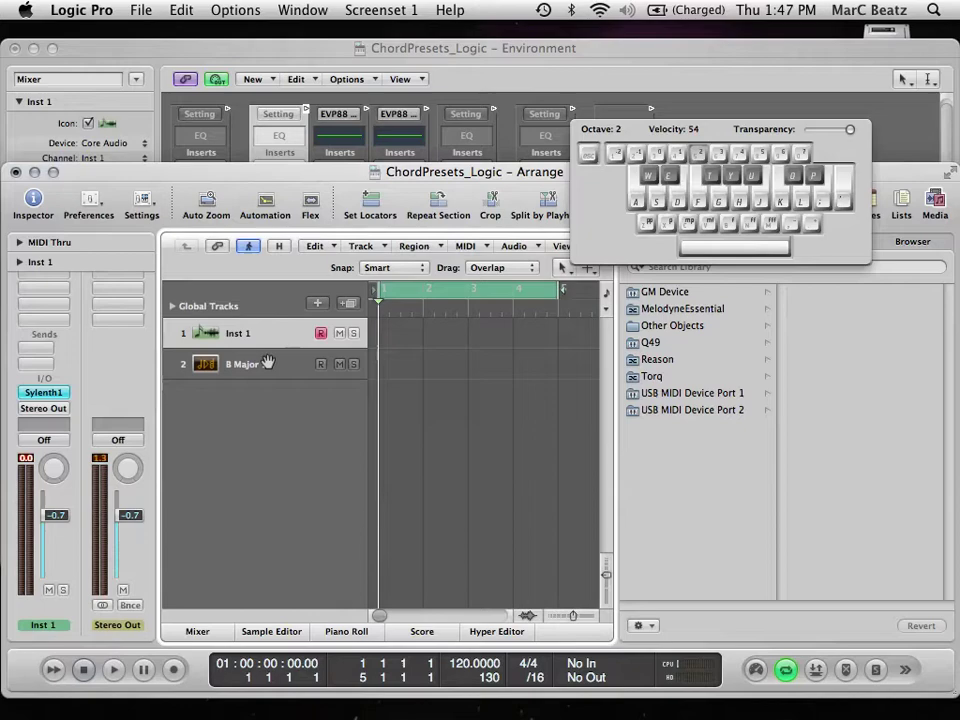
# - In the Environment, cable B Major 1 into the Inst 1 strip, then return to Arrange with Cmd+1
pyautogui.click(630, 77)
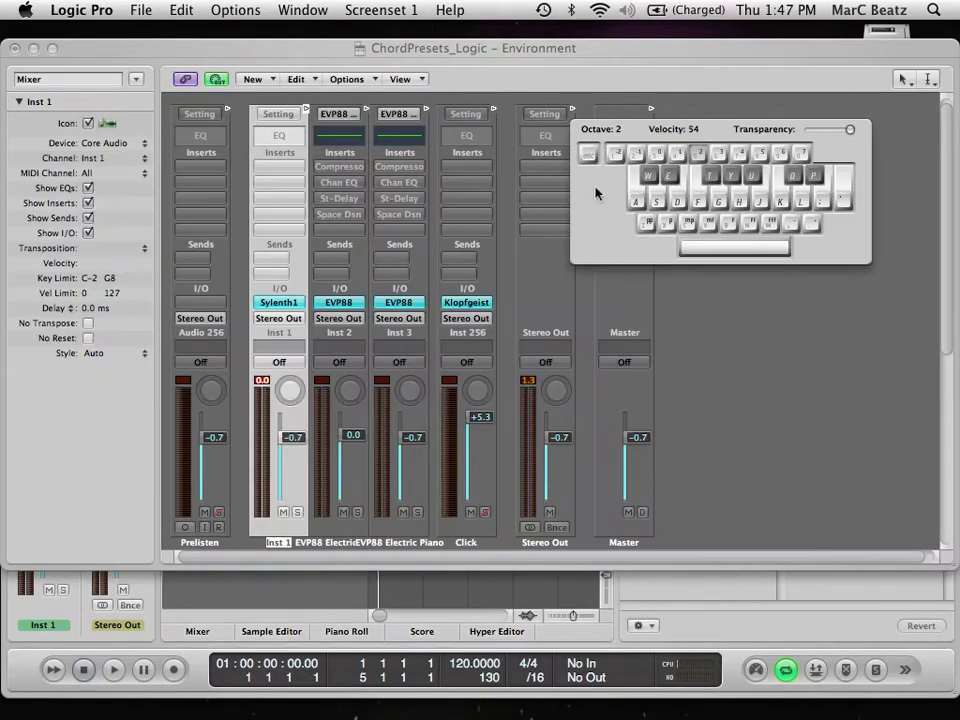
pyautogui.scroll(-10, 310, 305)
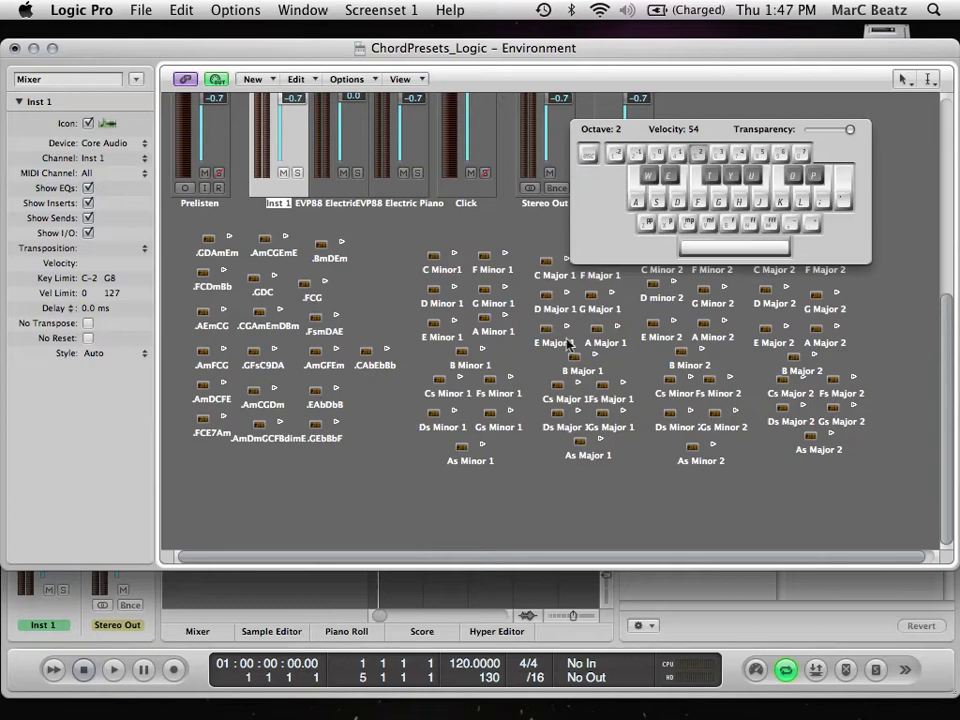
pyautogui.scroll(2, 578, 386)
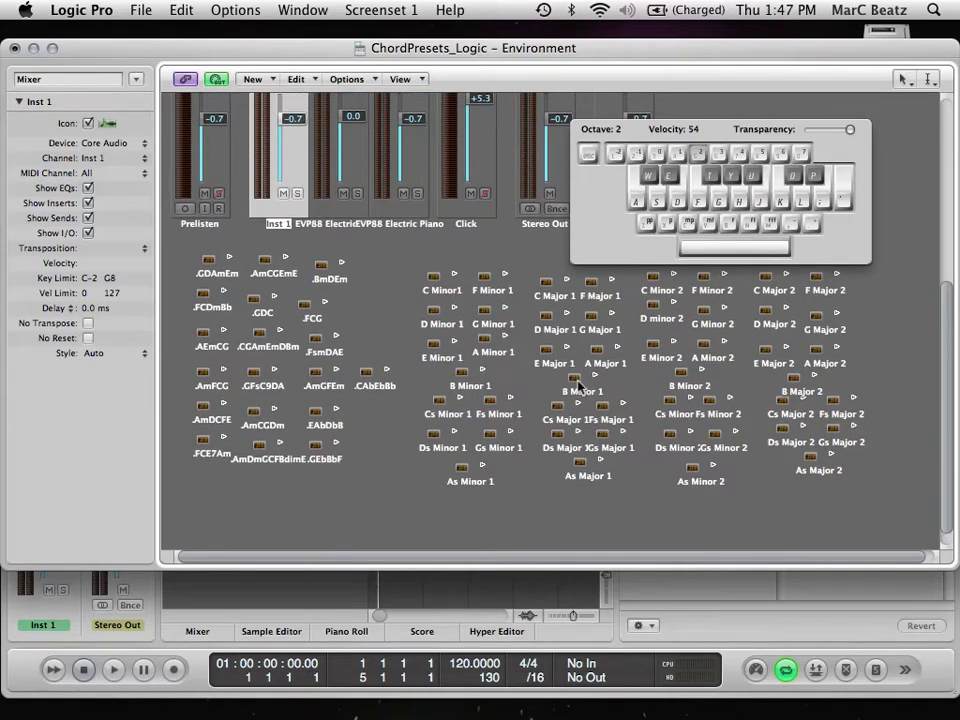
pyautogui.moveTo(590, 368); pyautogui.dragTo(272, 207)
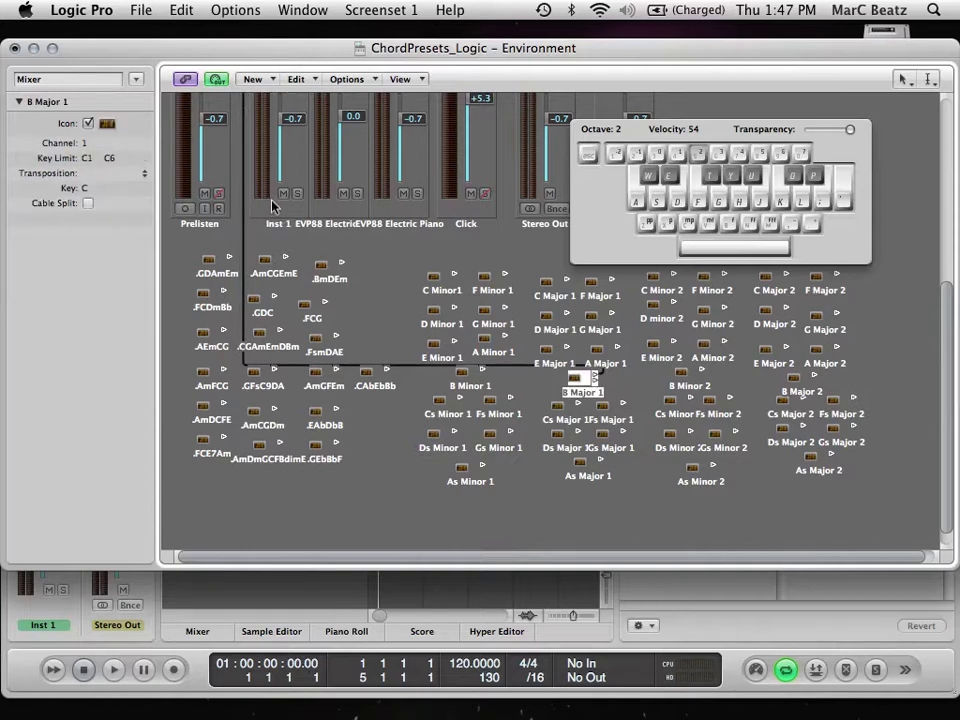
pyautogui.press('super+1')
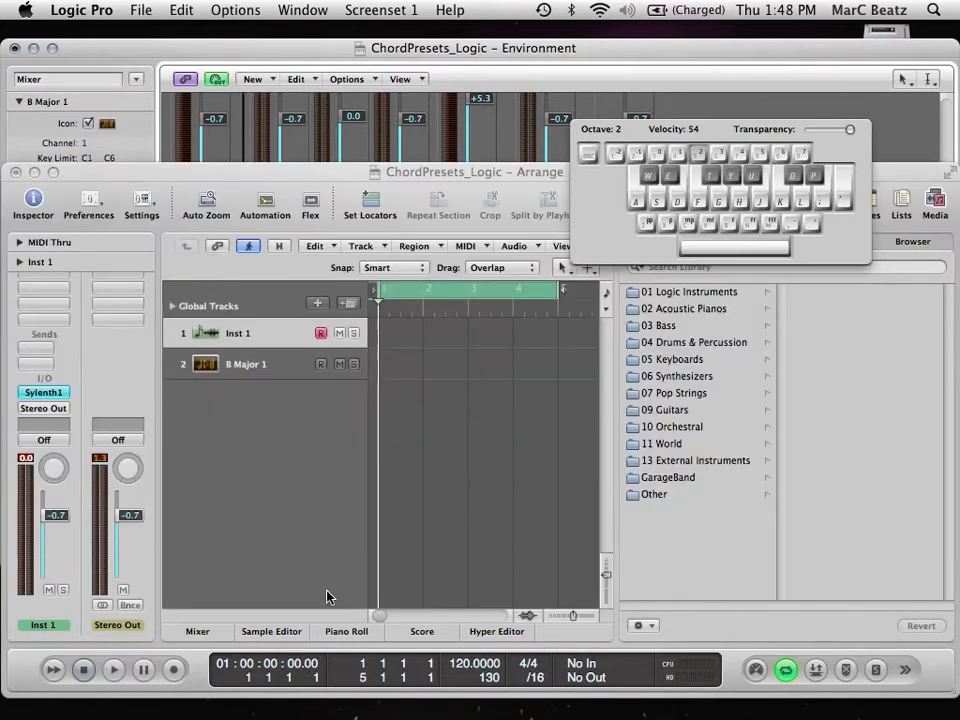
# - Play a few test notes on Inst 1, then select and arm the B Major 1 track
pyautogui.press('d')
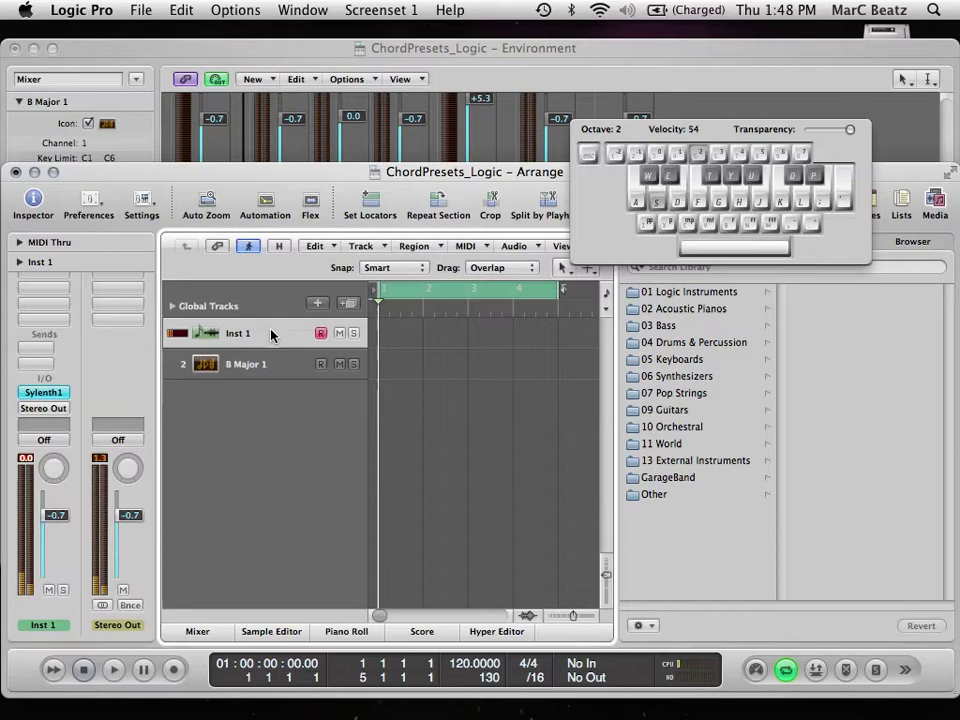
pyautogui.press('f')
pyautogui.press('s')
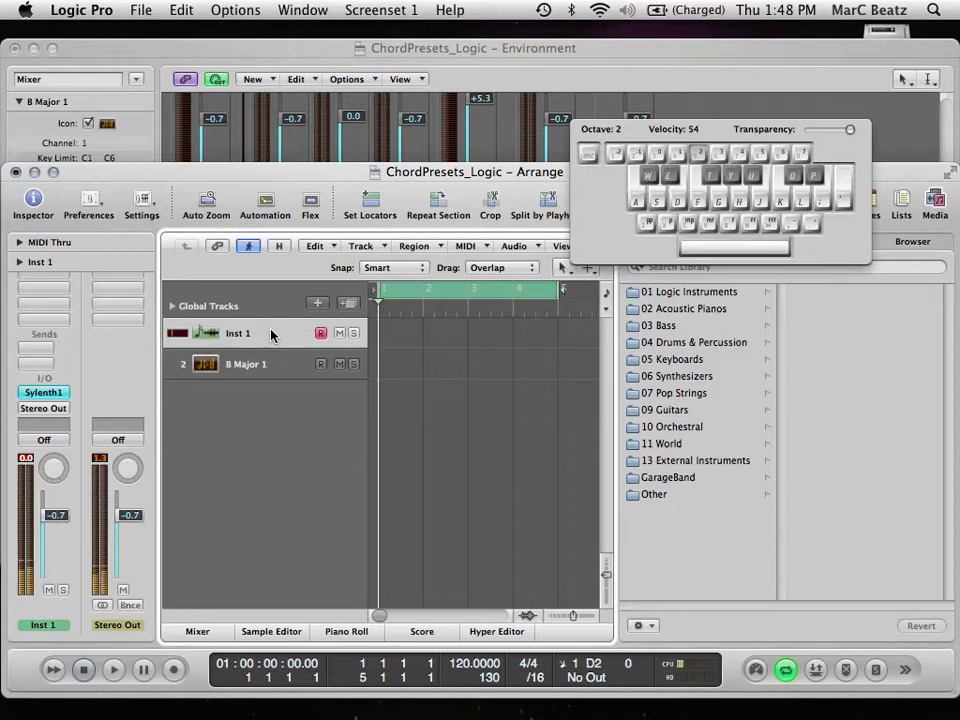
pyautogui.click(255, 369)
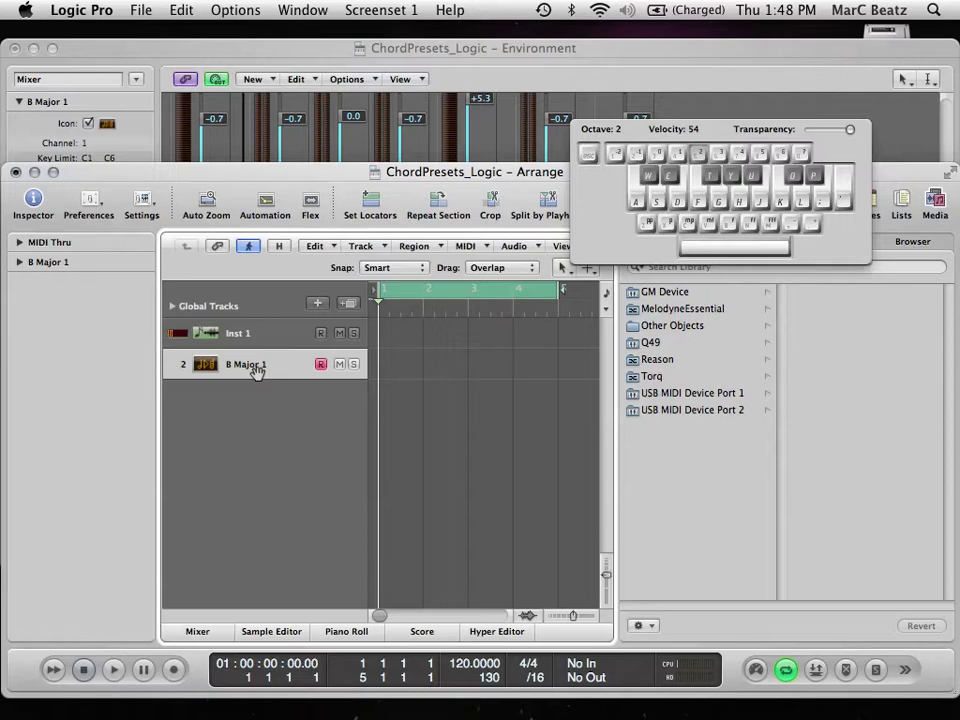
# - Audition B Major 1 chords by playing Musical Typing keys A, S, D, F, G and H
pyautogui.press('s')
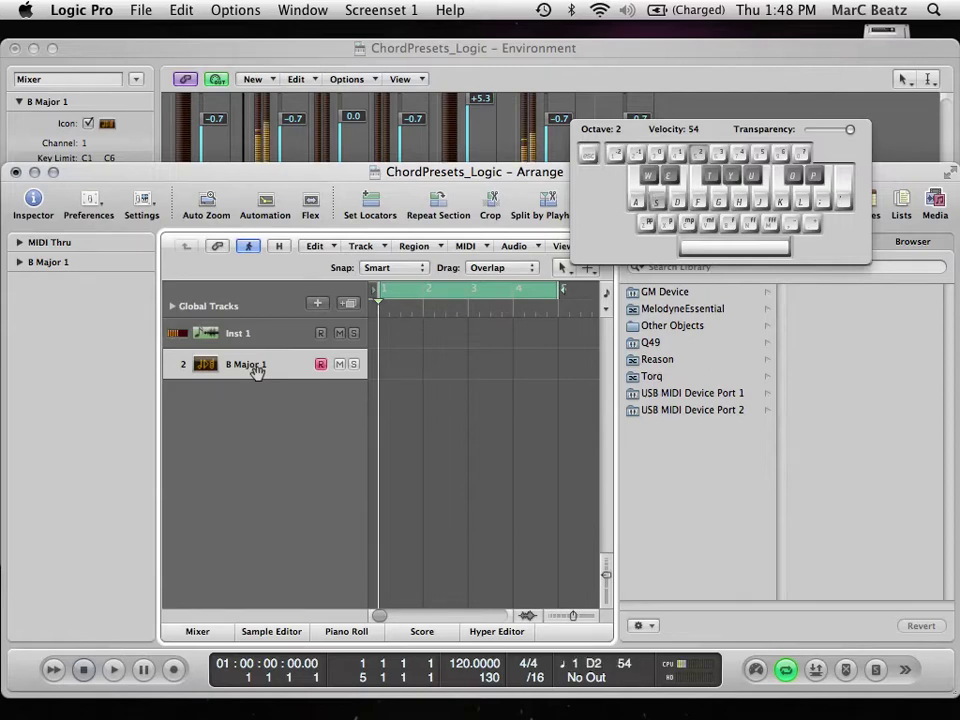
pyautogui.press('a')
pyautogui.press('a')
pyautogui.press('f')
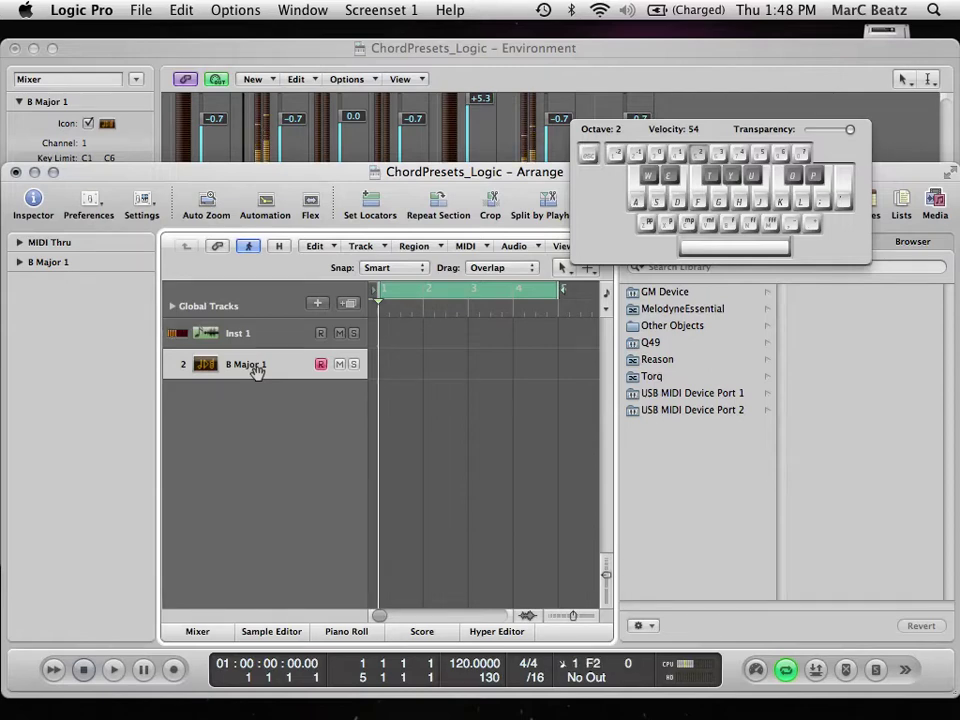
pyautogui.press('d')
pyautogui.press('f')
pyautogui.press('h')
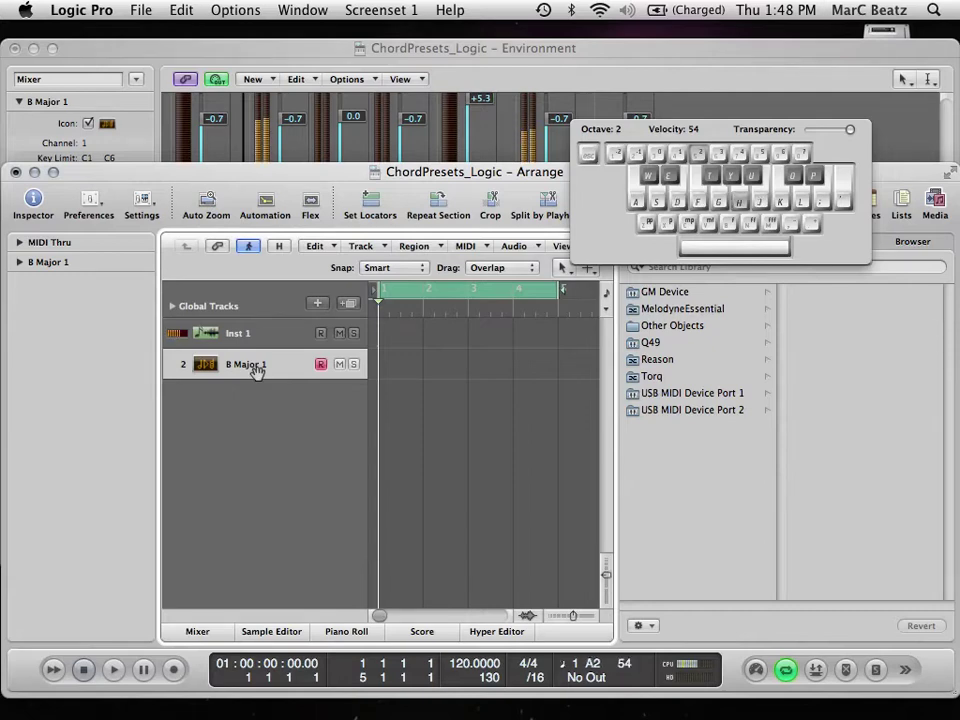
pyautogui.press('f')
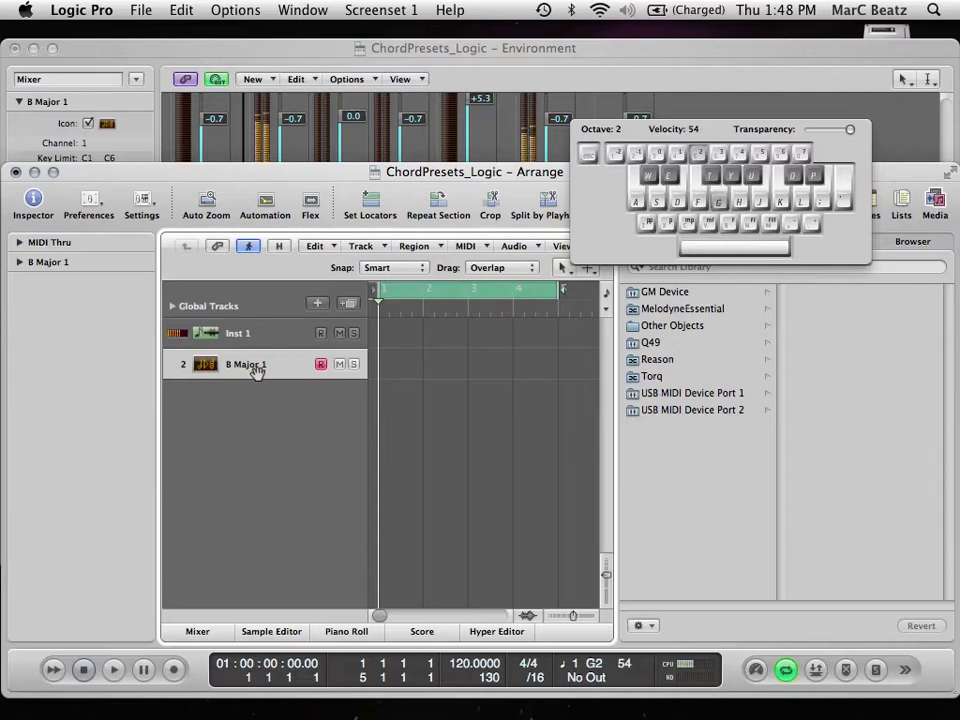
pyautogui.press('g')
pyautogui.press('d')
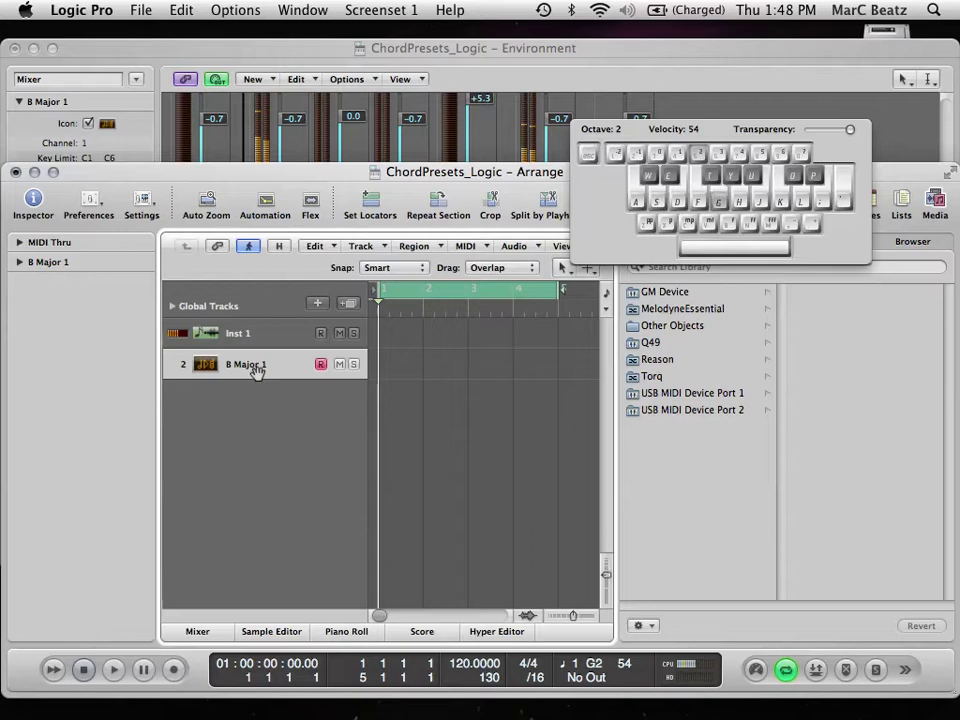
pyautogui.press('g')
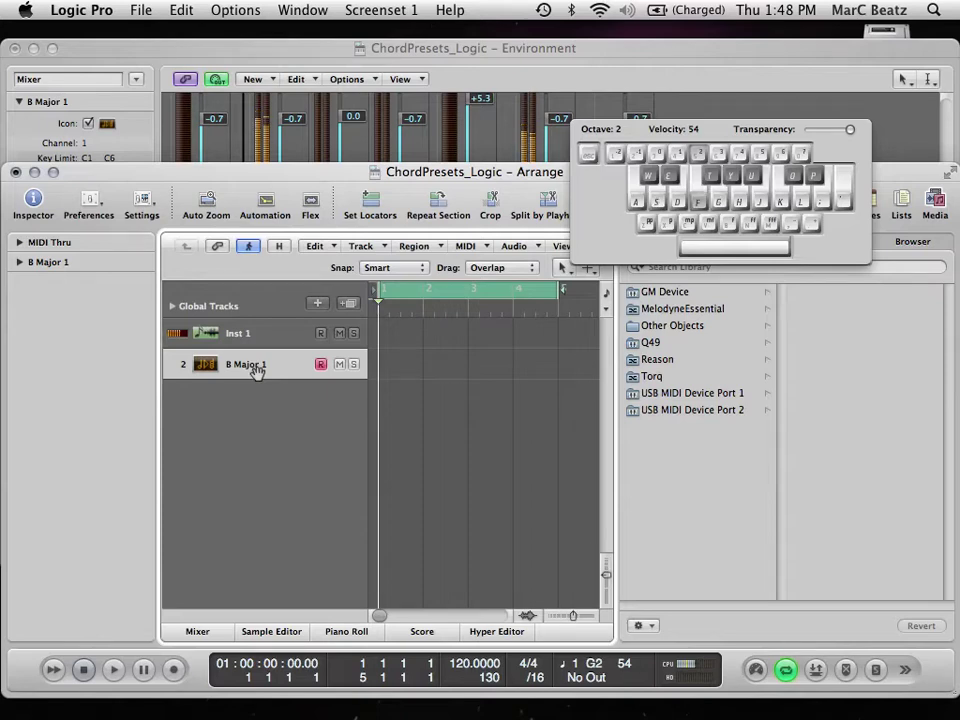
pyautogui.press('d')
pyautogui.press('s')
pyautogui.press('a')
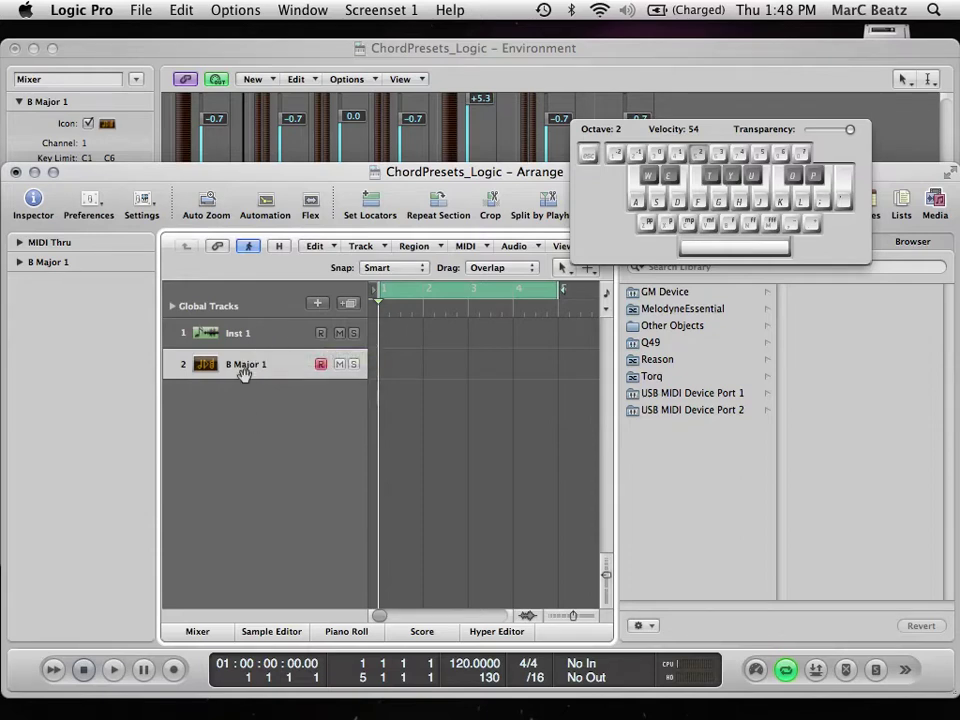
# - Record four chords (F, D, G, F keys) into a B Major 1 region on track 2
pyautogui.press('capslock')
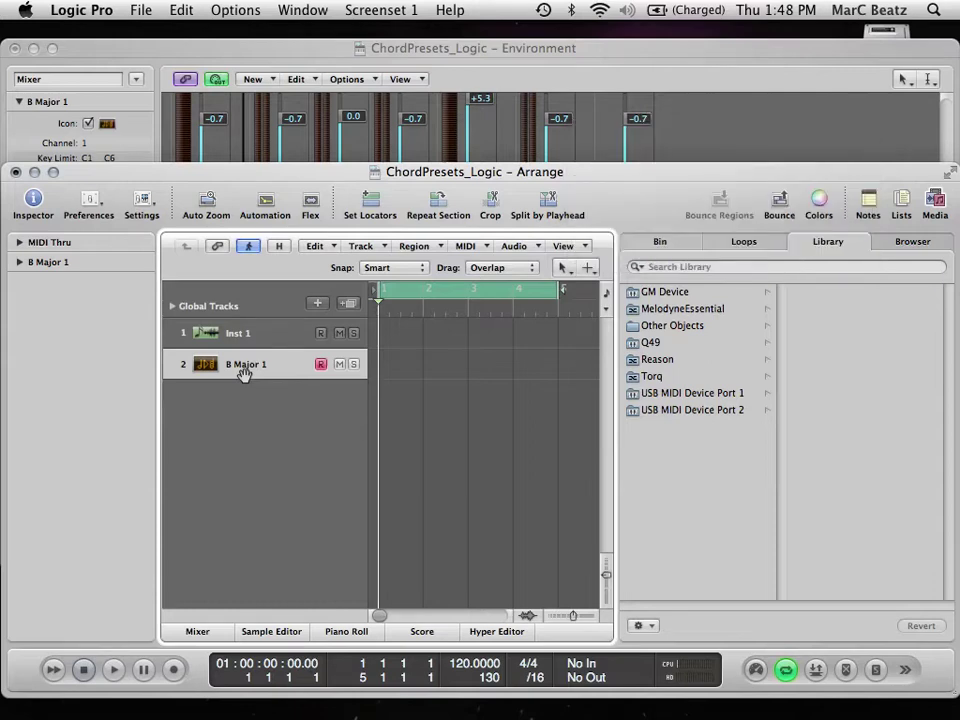
pyautogui.press('r')
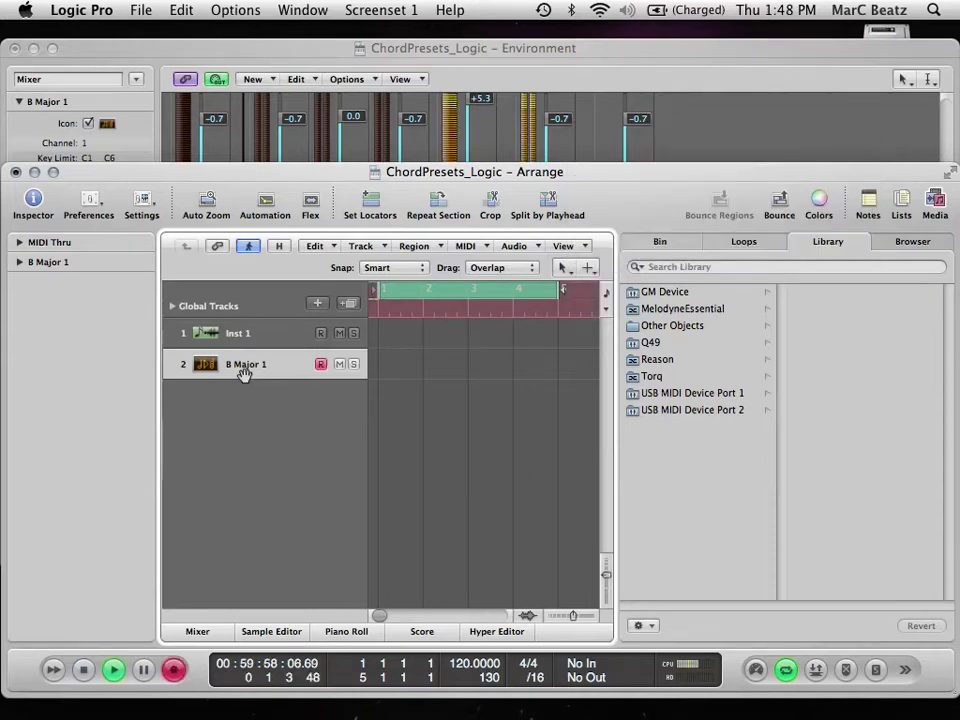
pyautogui.press('capslock')
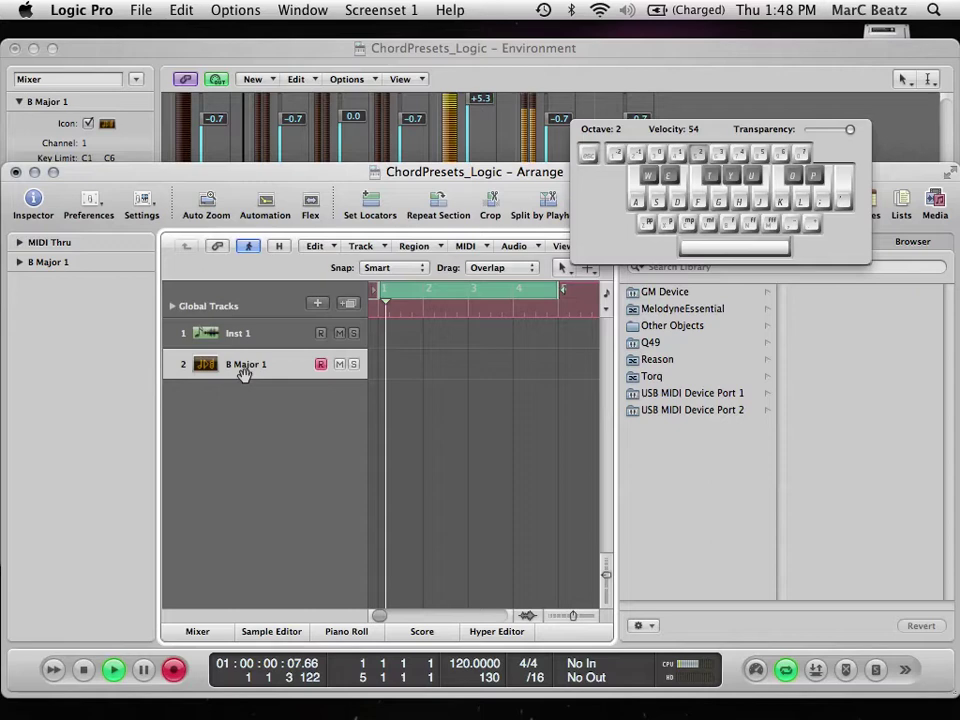
pyautogui.press('f')
pyautogui.press('d')
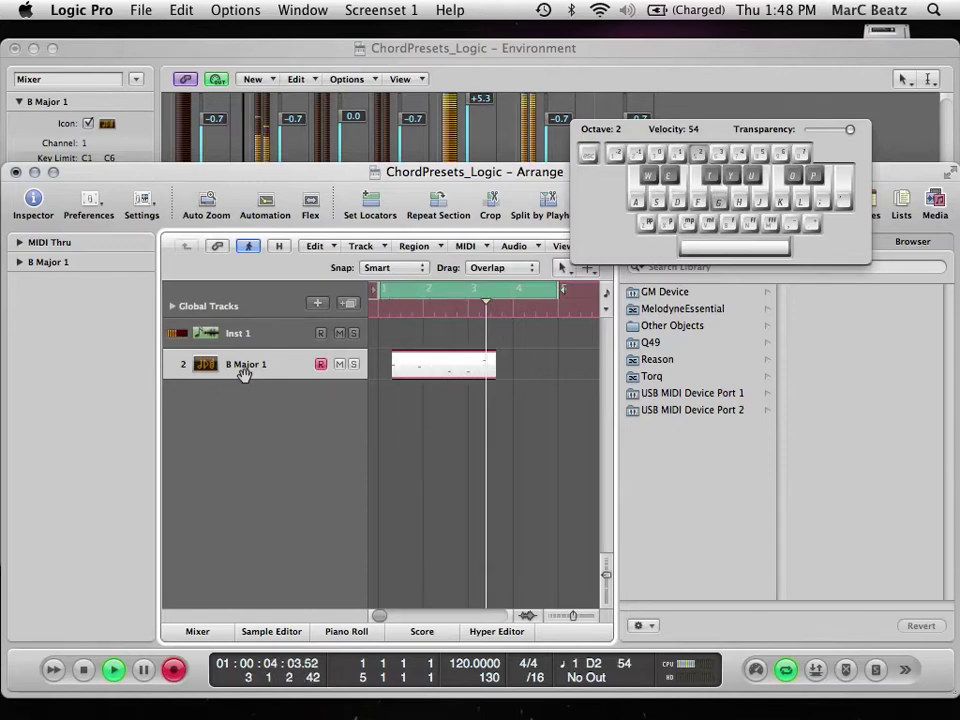
pyautogui.press('g')
pyautogui.press('f')
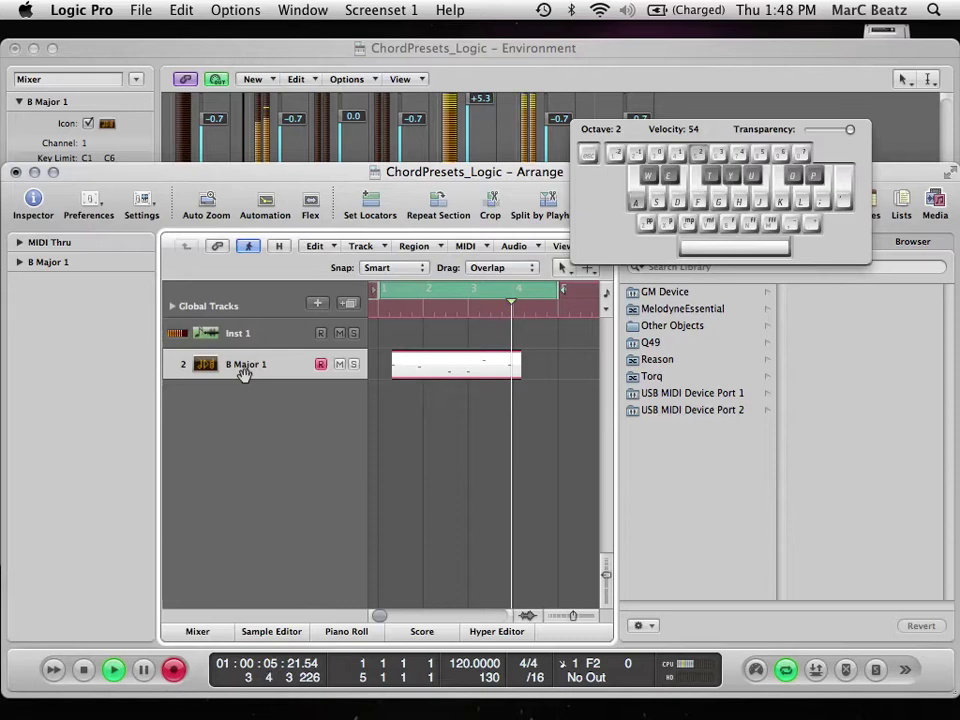
pyautogui.press('space')
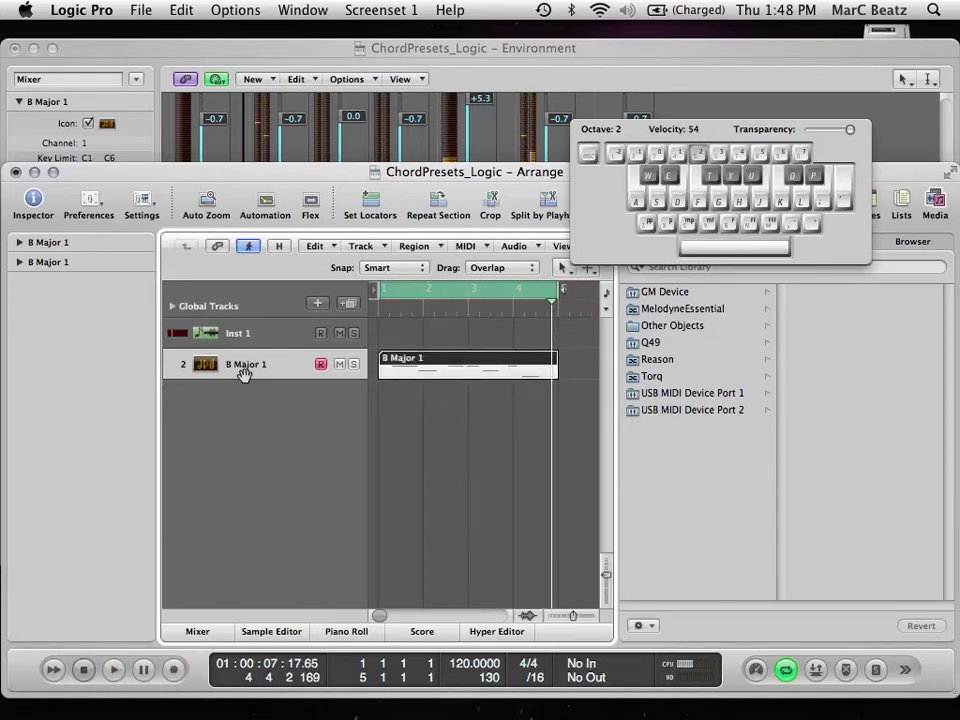
# - Play back the recorded B Major 1 chords from the project start
pyautogui.press('Return')
pyautogui.press('space')
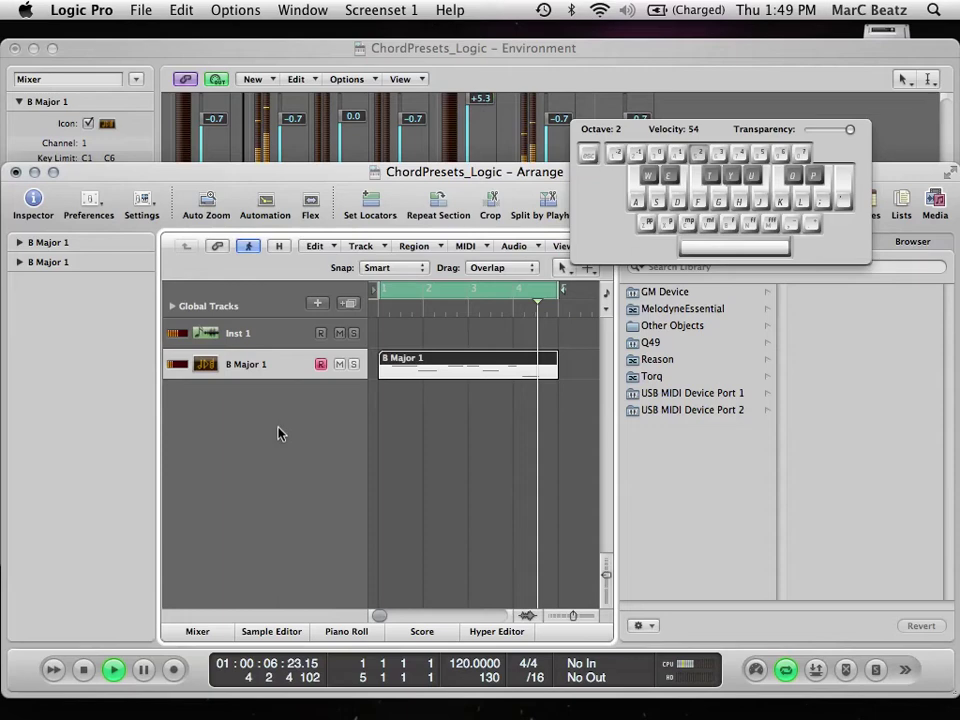
pyautogui.press('space')
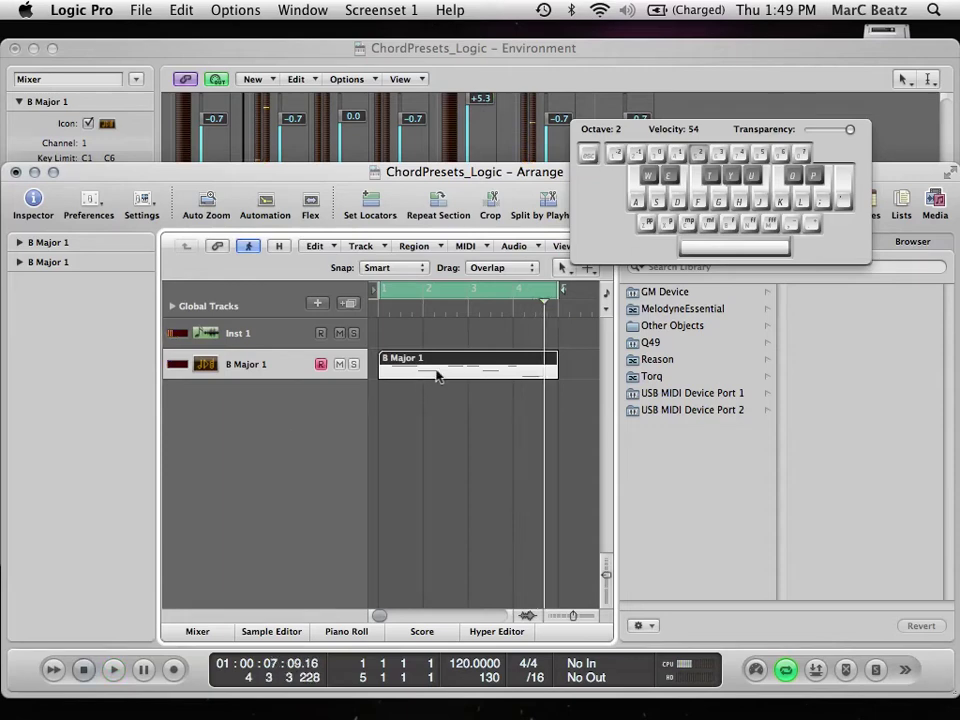
# - Open the region in the Piano Roll, hide the media library, then close the editor
pyautogui.doubleClick(436, 375)
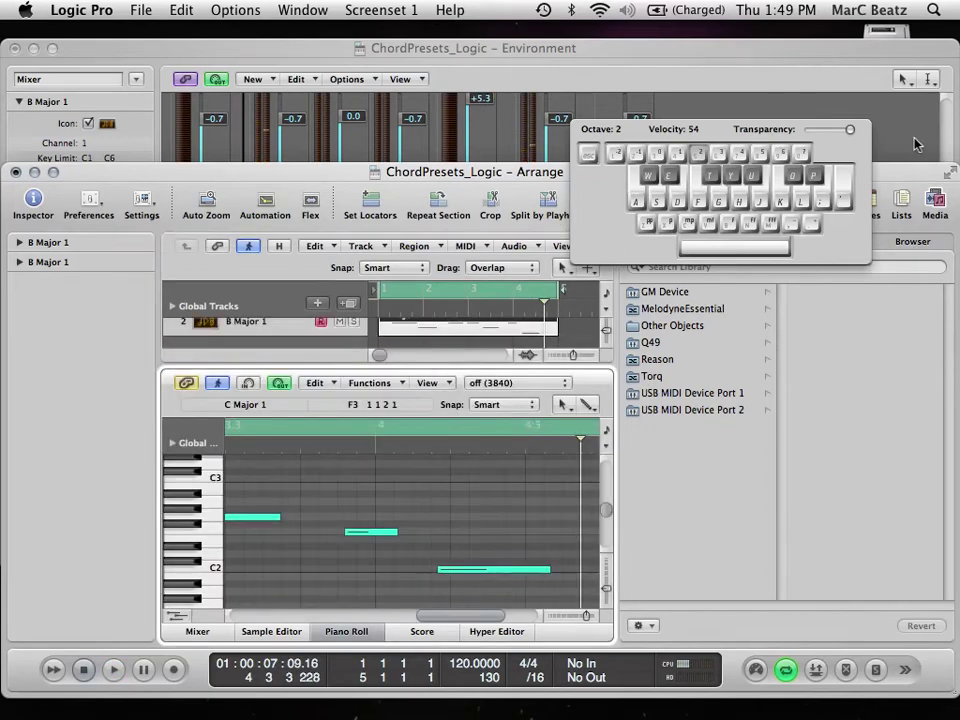
pyautogui.click(935, 203)
pyautogui.hscroll(-5, 510, 527)
pyautogui.scroll(-1, 503, 550)
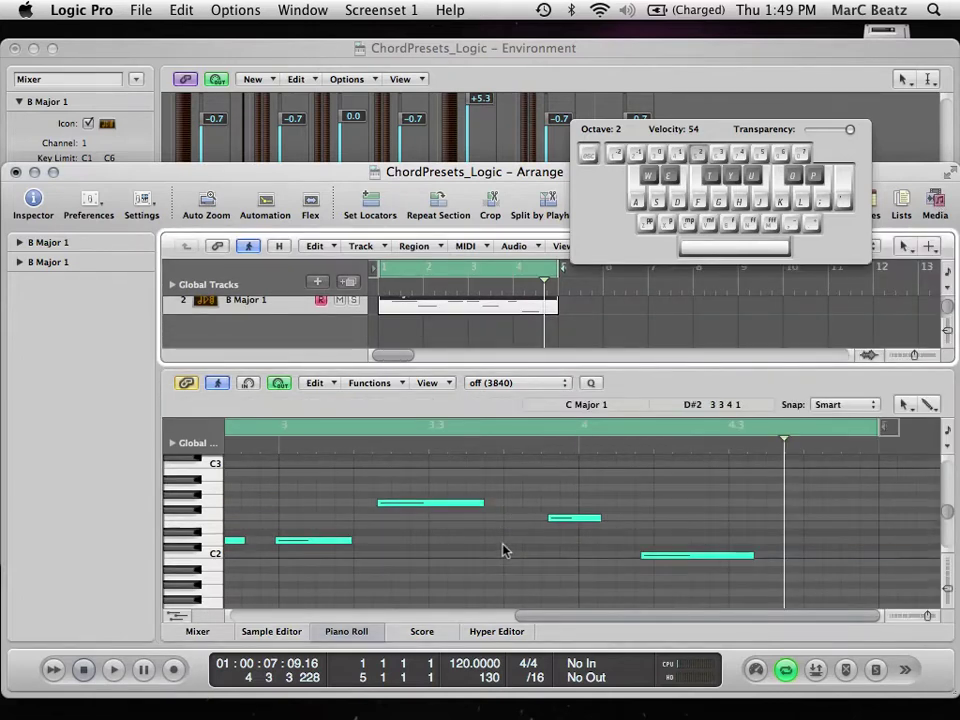
pyautogui.click(347, 634)
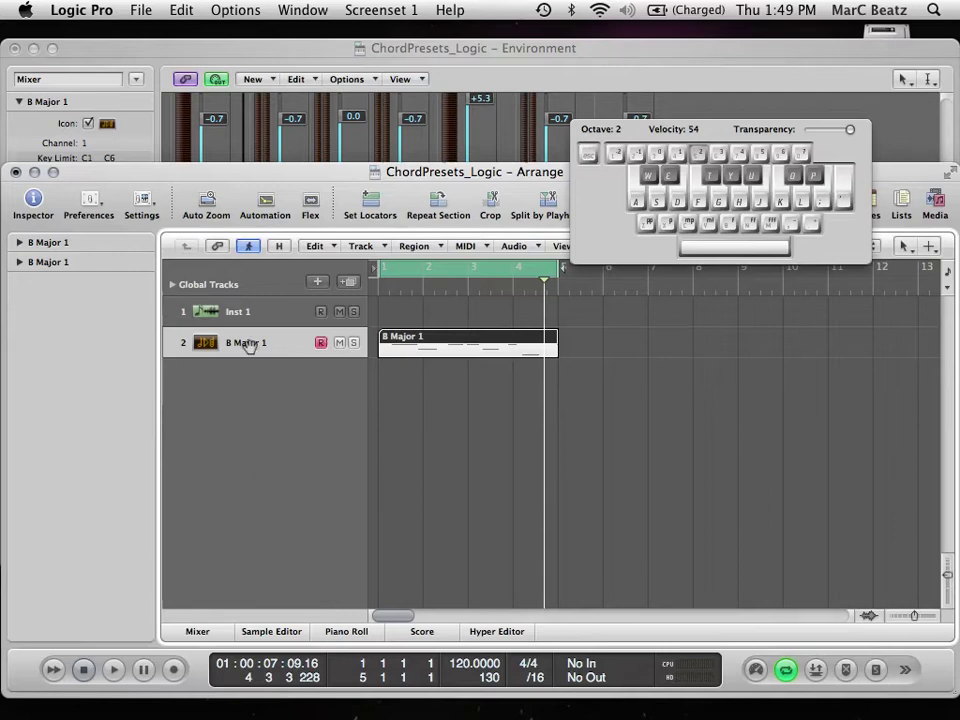
# - Add a third software instrument track, reassign it to No Output, and close the Caps Lock Keyboard
pyautogui.click(314, 284)
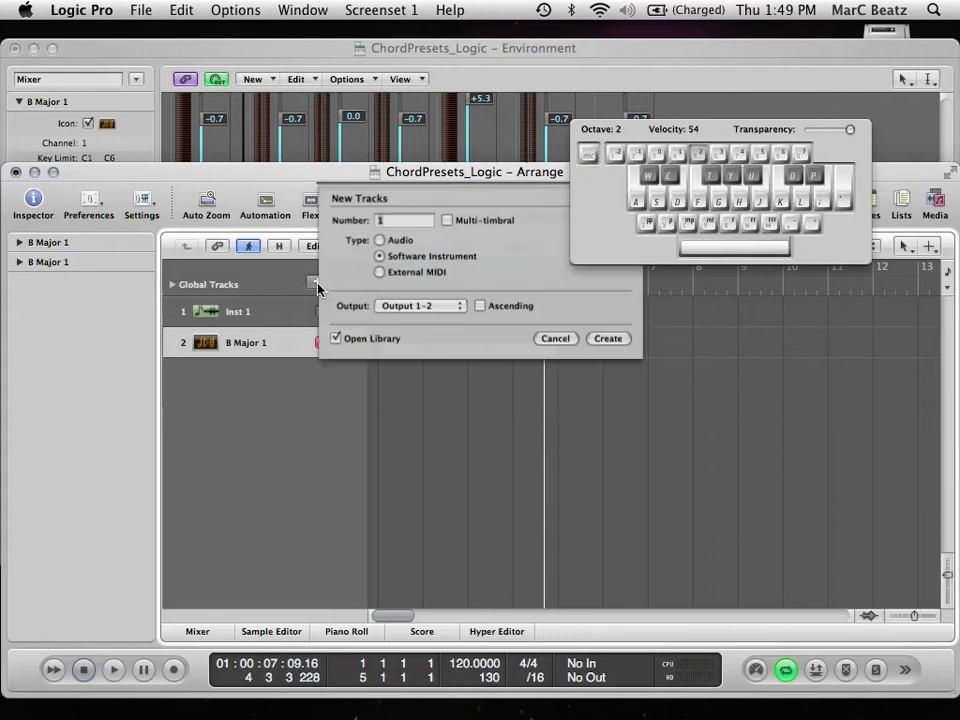
pyautogui.click(606, 341)
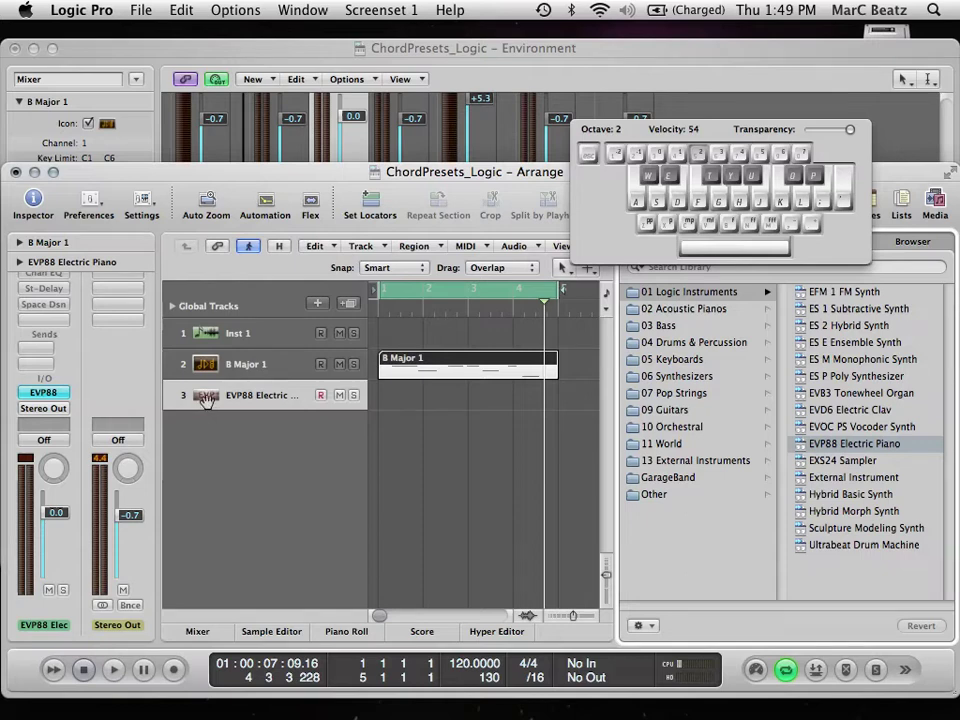
pyautogui.rightClick(207, 403)
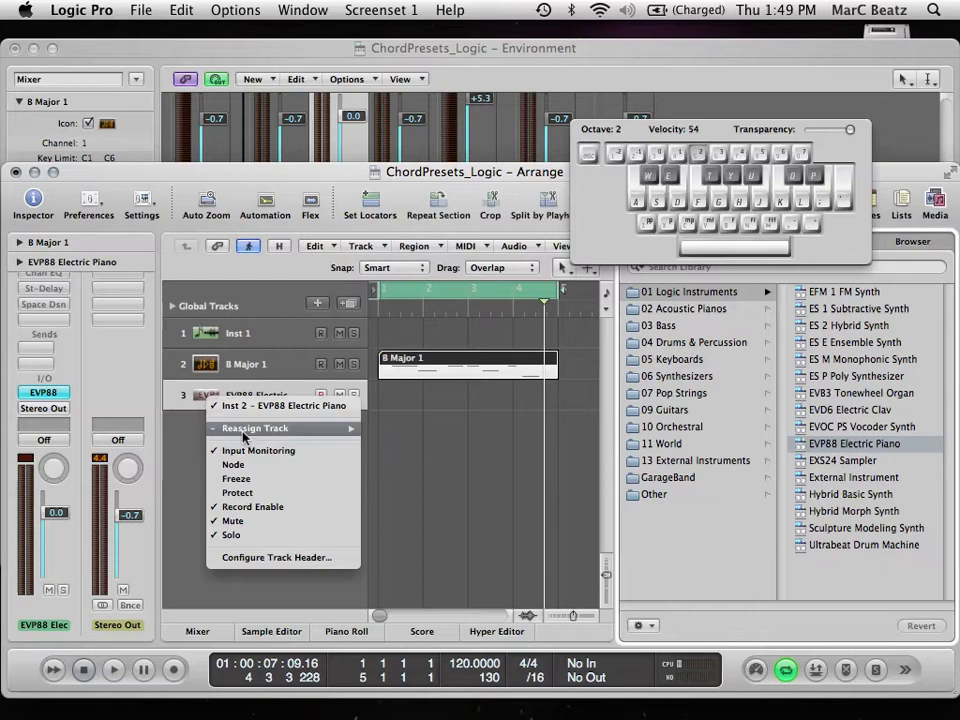
pyautogui.moveTo(310, 428)
pyautogui.moveTo(411, 463)
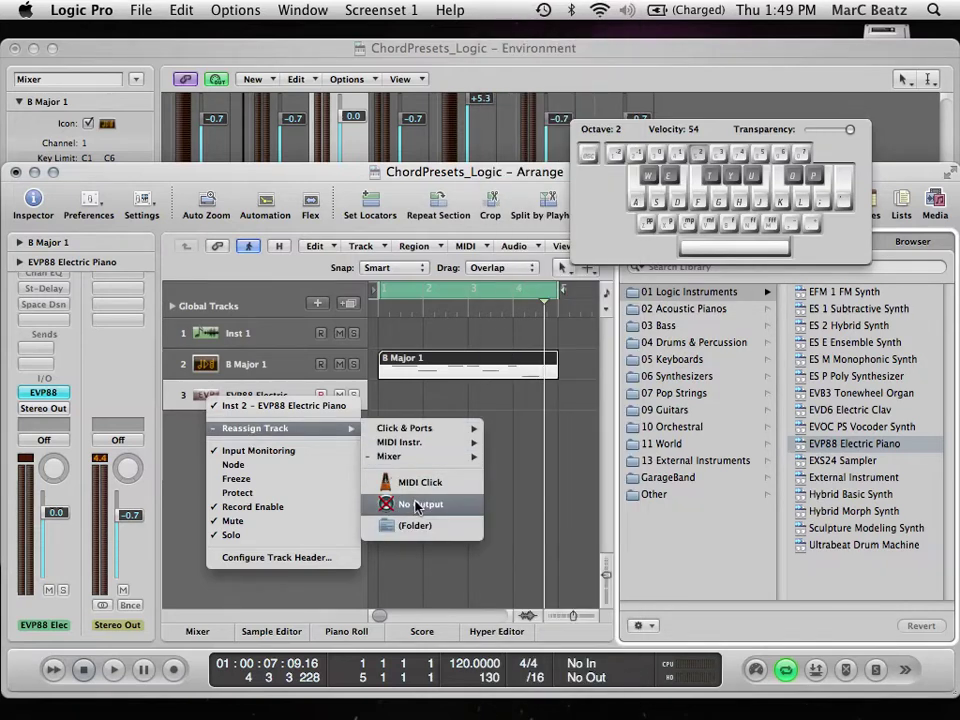
pyautogui.click(458, 505)
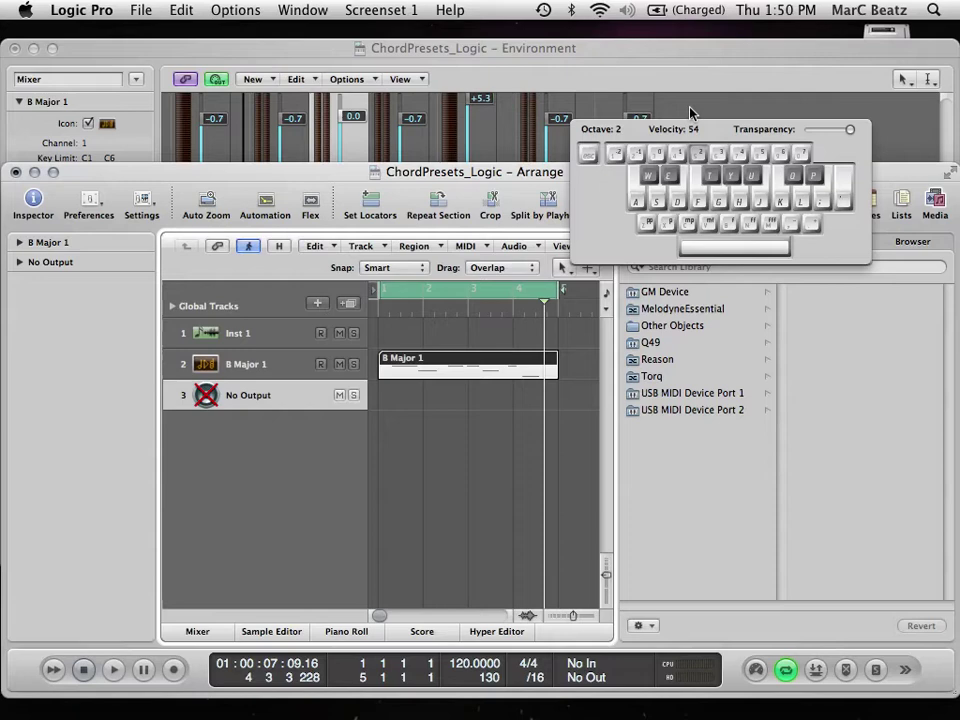
pyautogui.press('capslock')
# - In the Environment, create a new Sequencer Input object
pyautogui.click(716, 87)
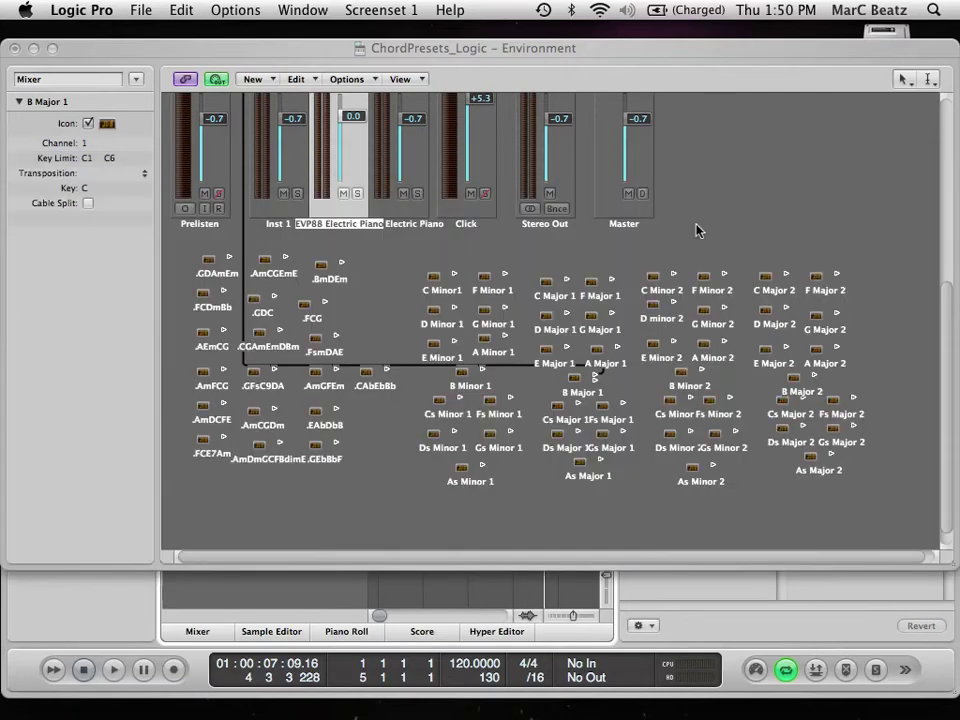
pyautogui.press('super+Tab')
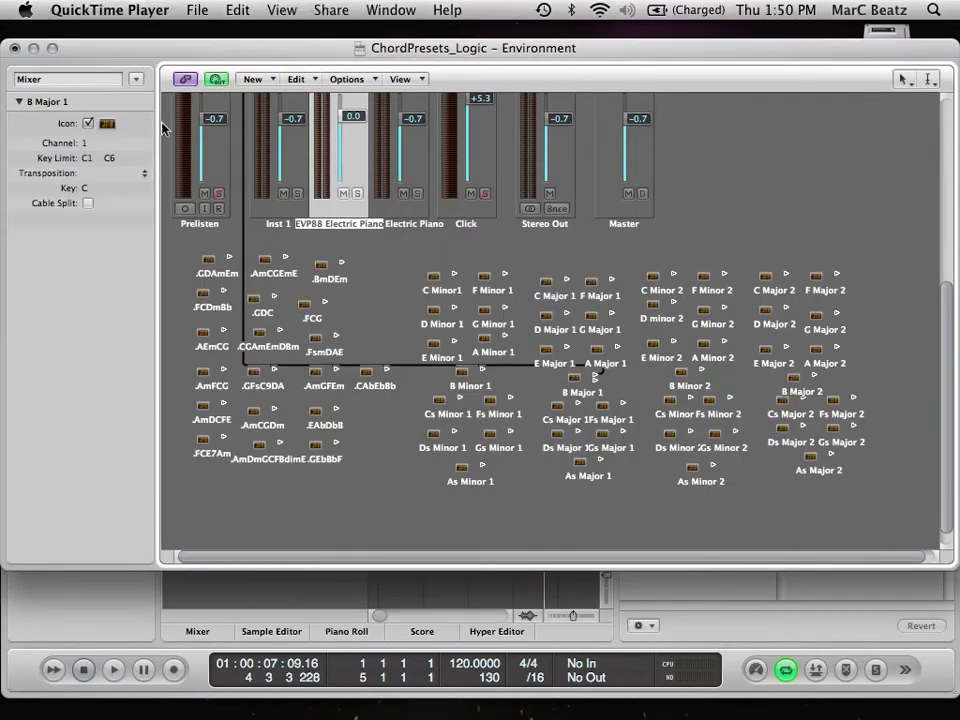
pyautogui.click(790, 212)
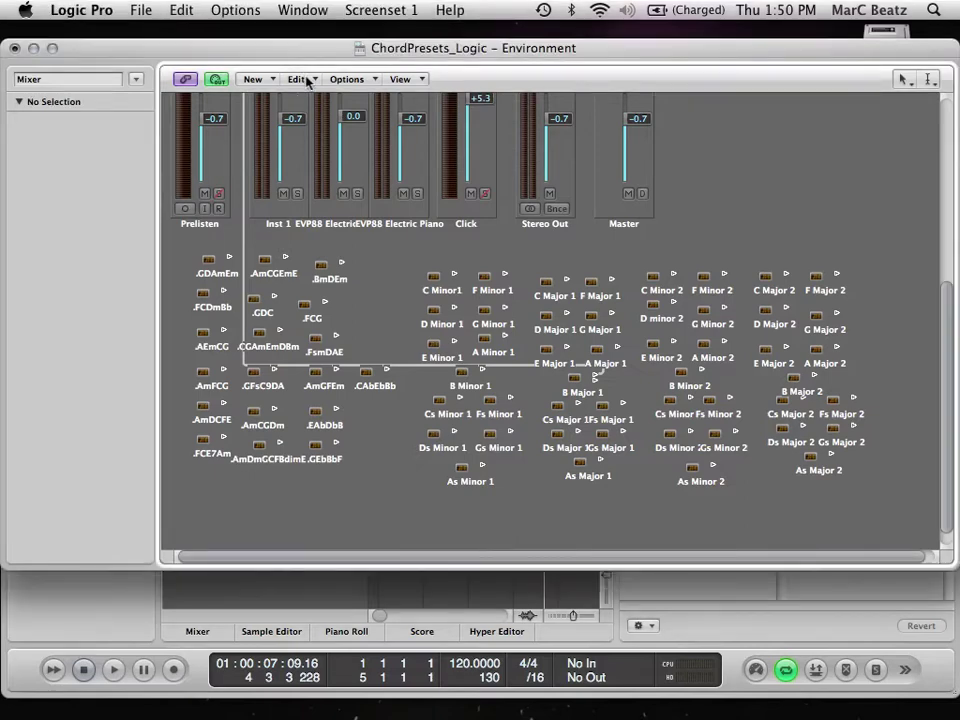
pyautogui.click(308, 82)
pyautogui.click(271, 82)
pyautogui.click(271, 82)
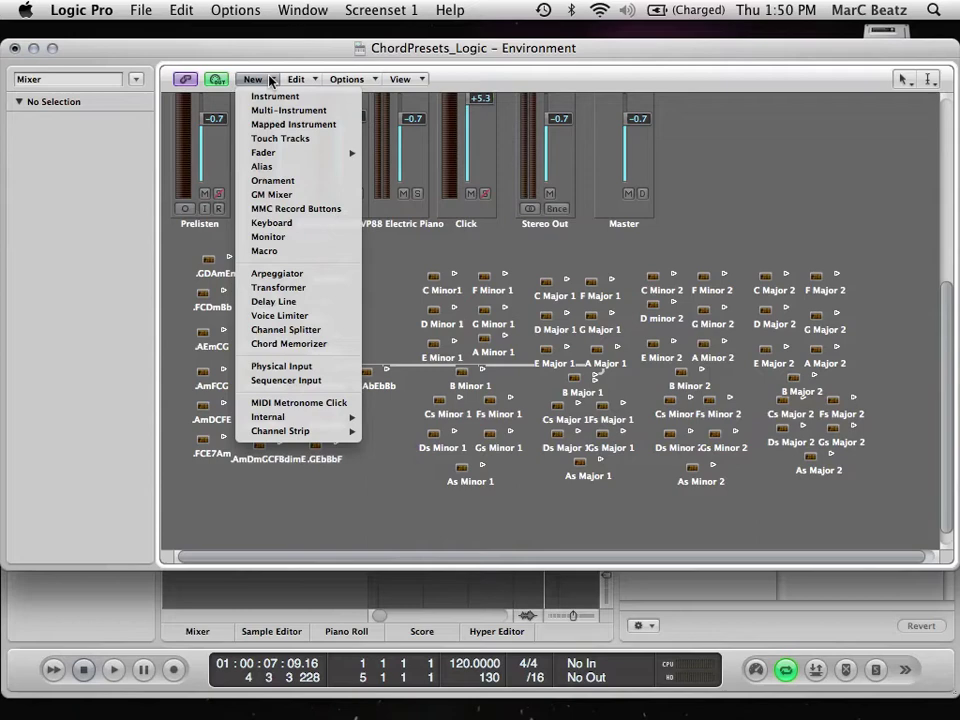
pyautogui.click(285, 370)
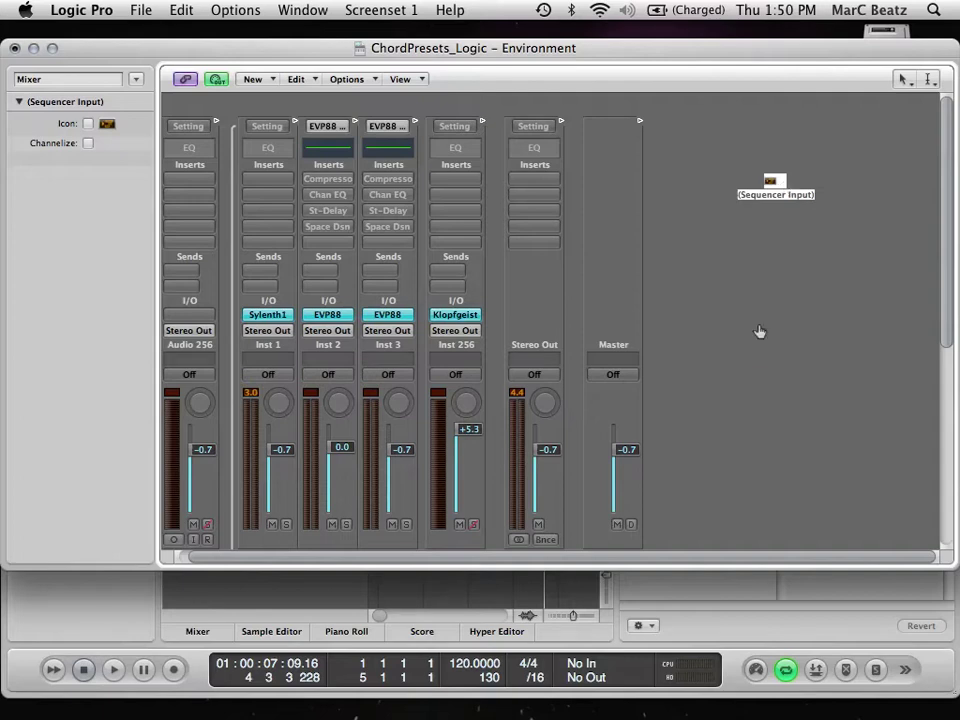
# - Place the Sequencer Input below the chords, cable B Major 1 into it, and record on track 3
pyautogui.moveTo(780, 183); pyautogui.dragTo(752, 452)
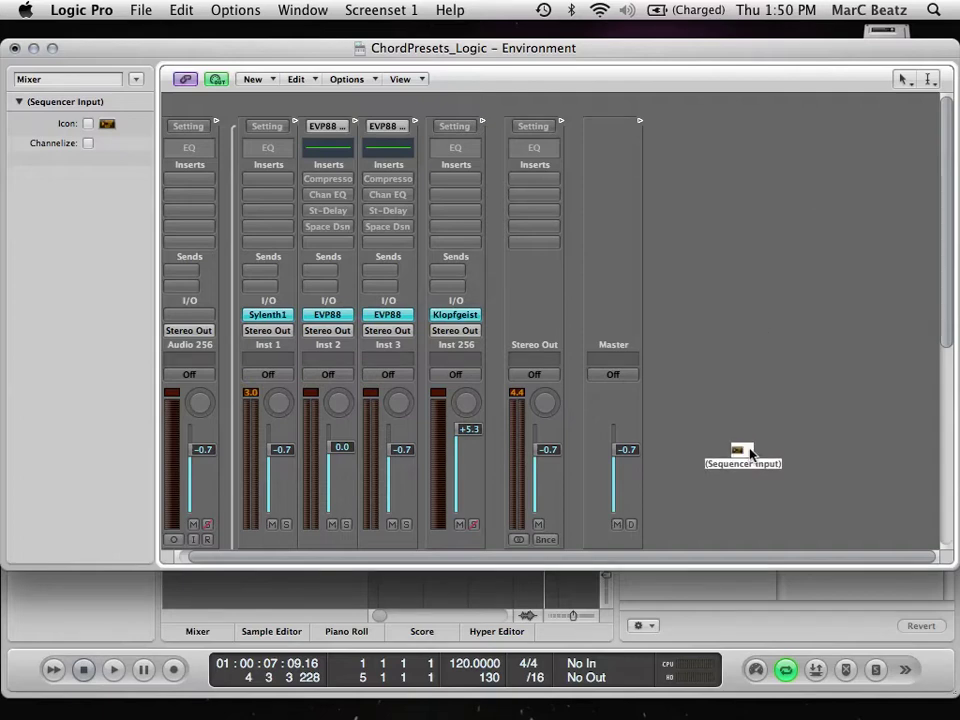
pyautogui.scroll(-10, 750, 455)
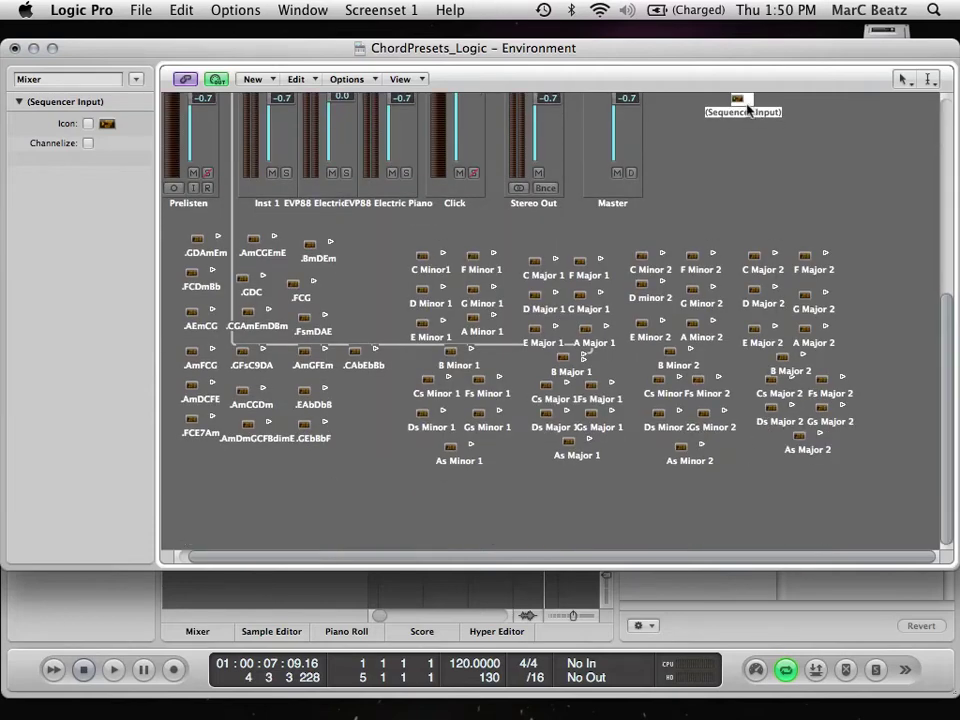
pyautogui.moveTo(755, 115); pyautogui.dragTo(518, 503)
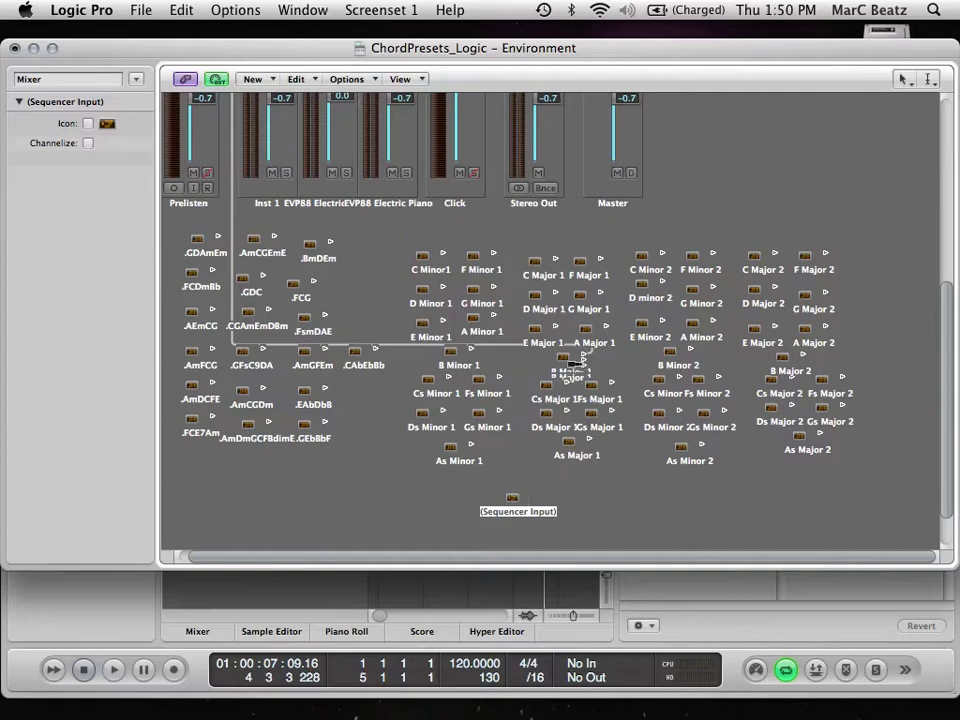
pyautogui.moveTo(585, 368); pyautogui.dragTo(514, 502)
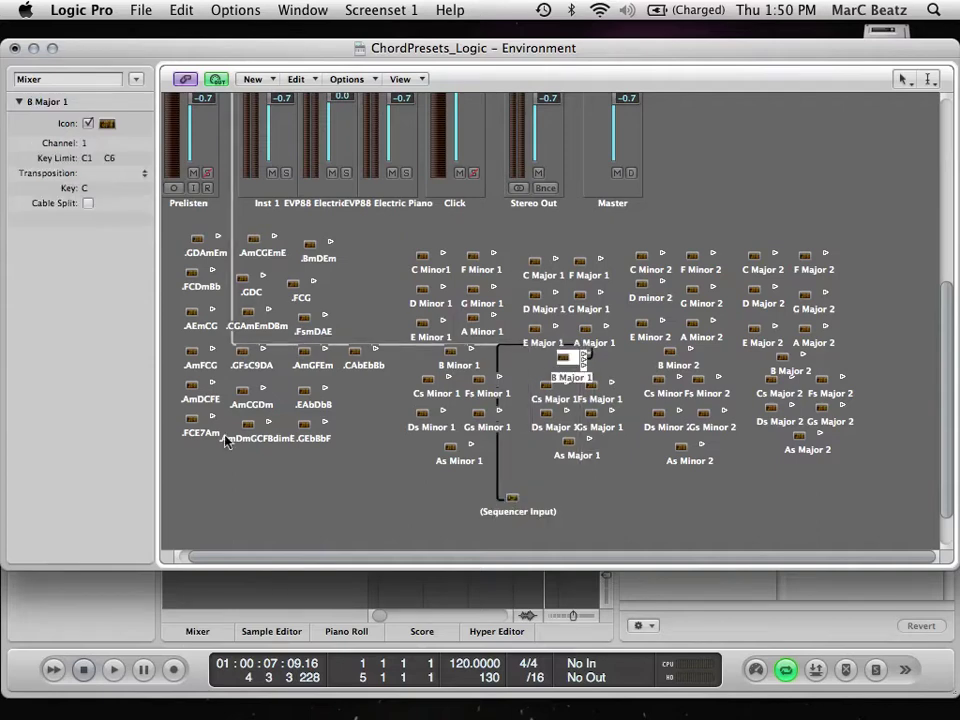
pyautogui.click(224, 601)
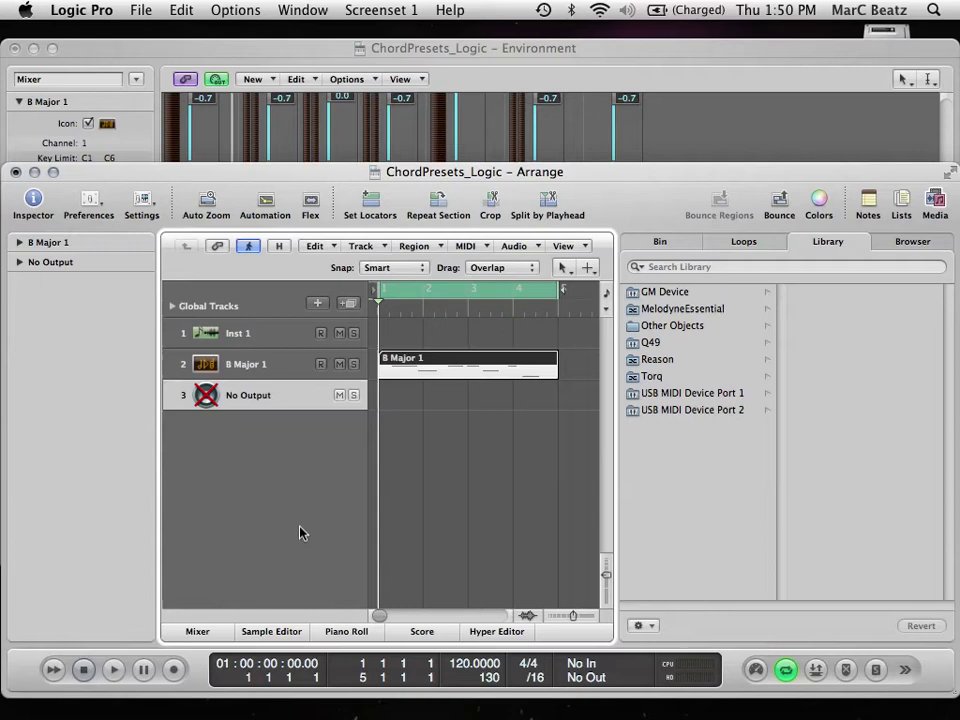
pyautogui.press('r')
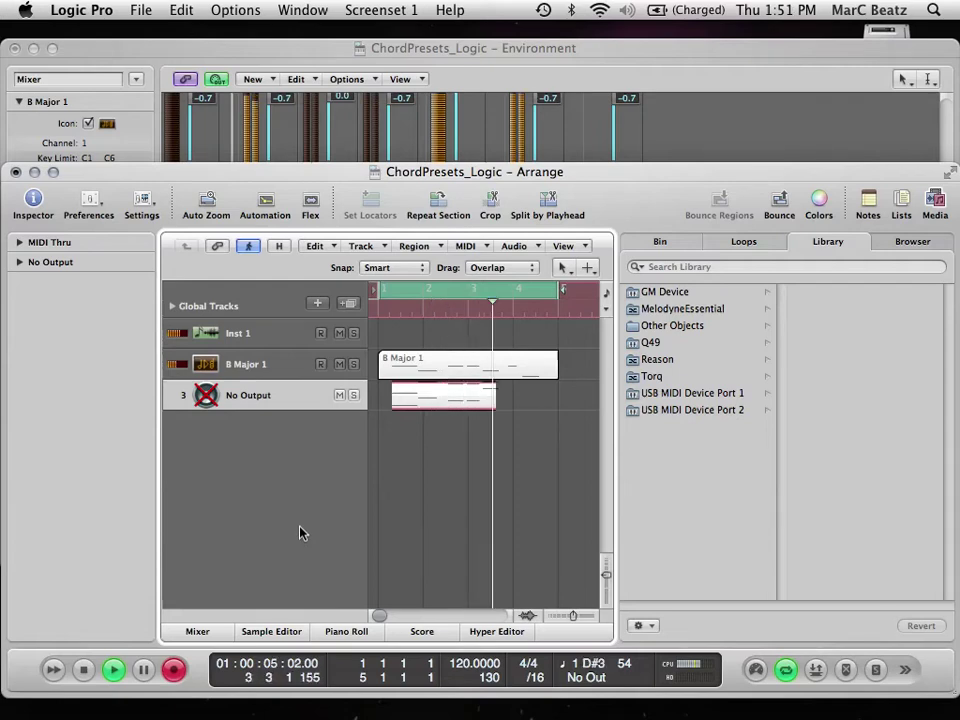
# - Stop recording, open the new region in the Piano Roll, and play it back
pyautogui.press('space')
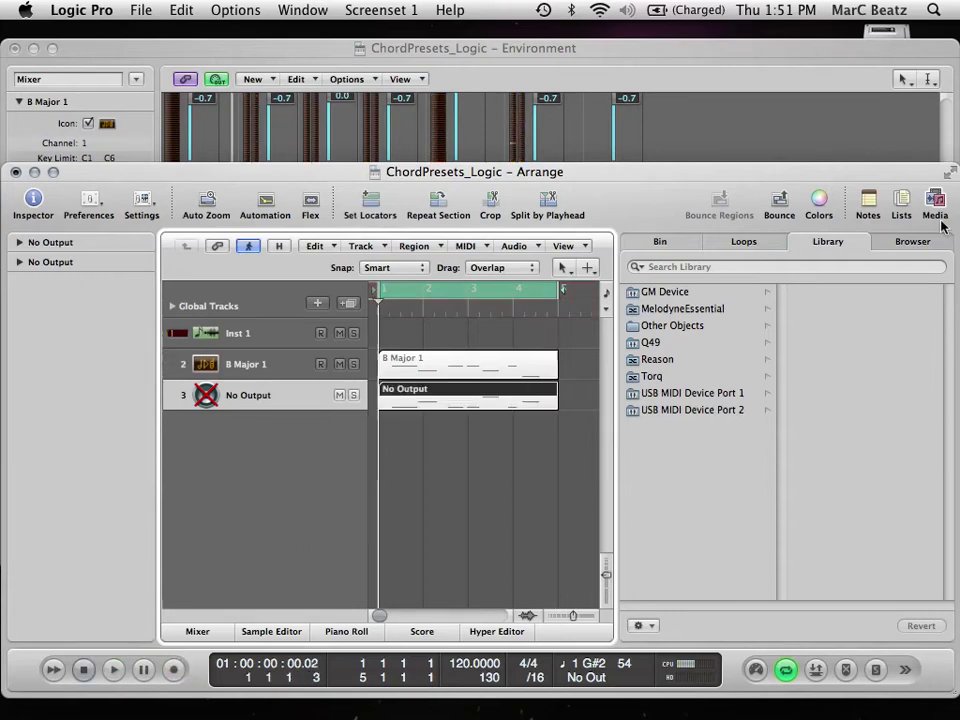
pyautogui.press('p')
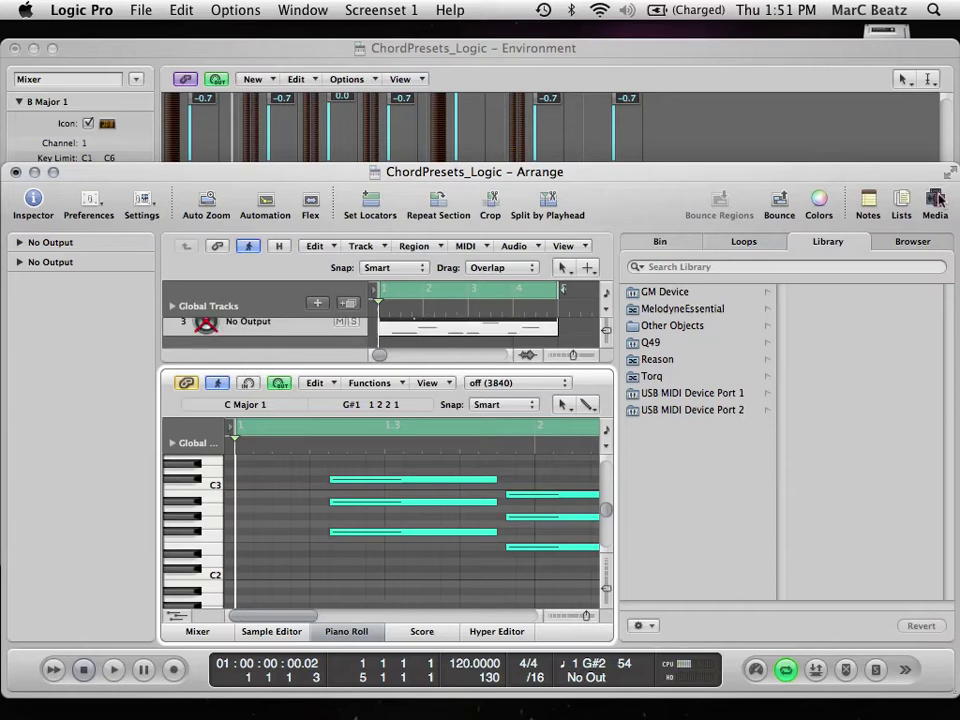
pyautogui.click(937, 201)
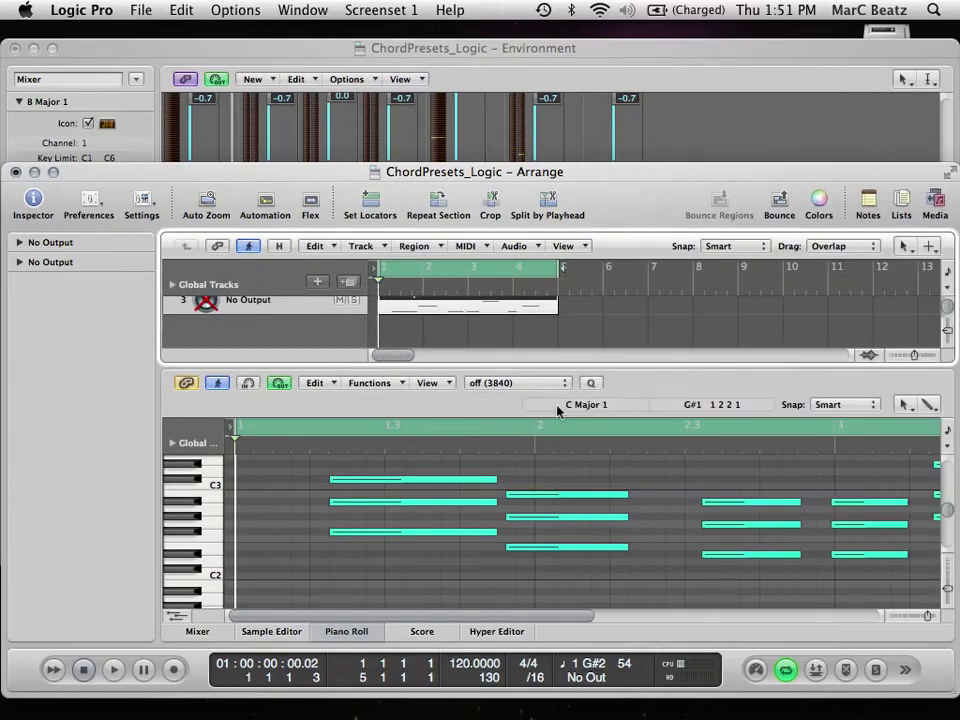
pyautogui.press('space')
pyautogui.press('space')
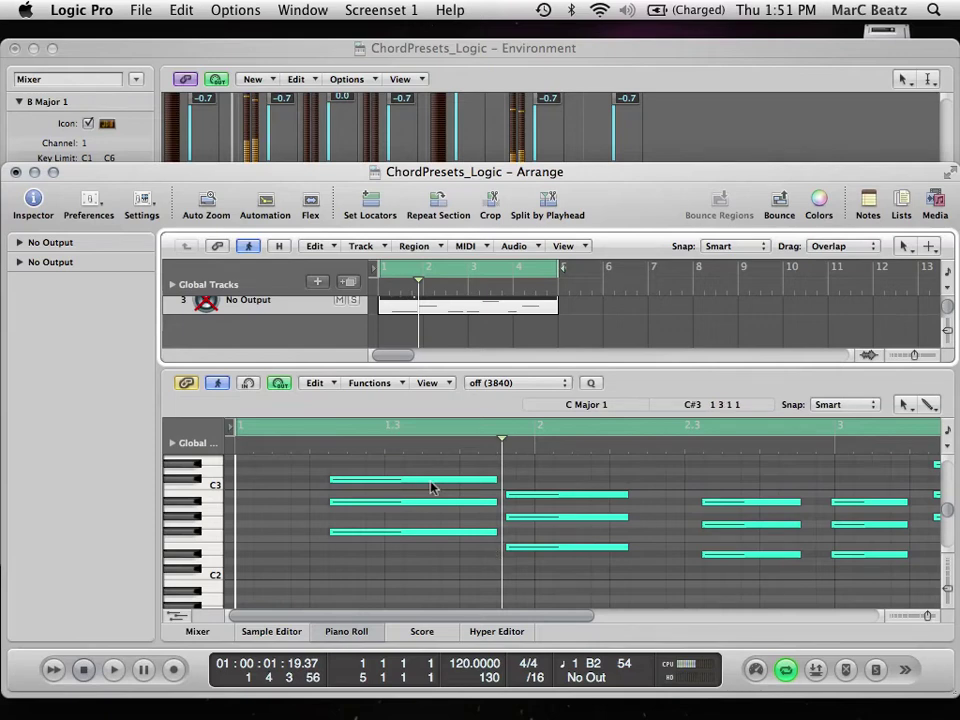
# - Lower the first chord's top C#3 note by a semitone and shift its A#2 note slightly later
pyautogui.click(398, 488)
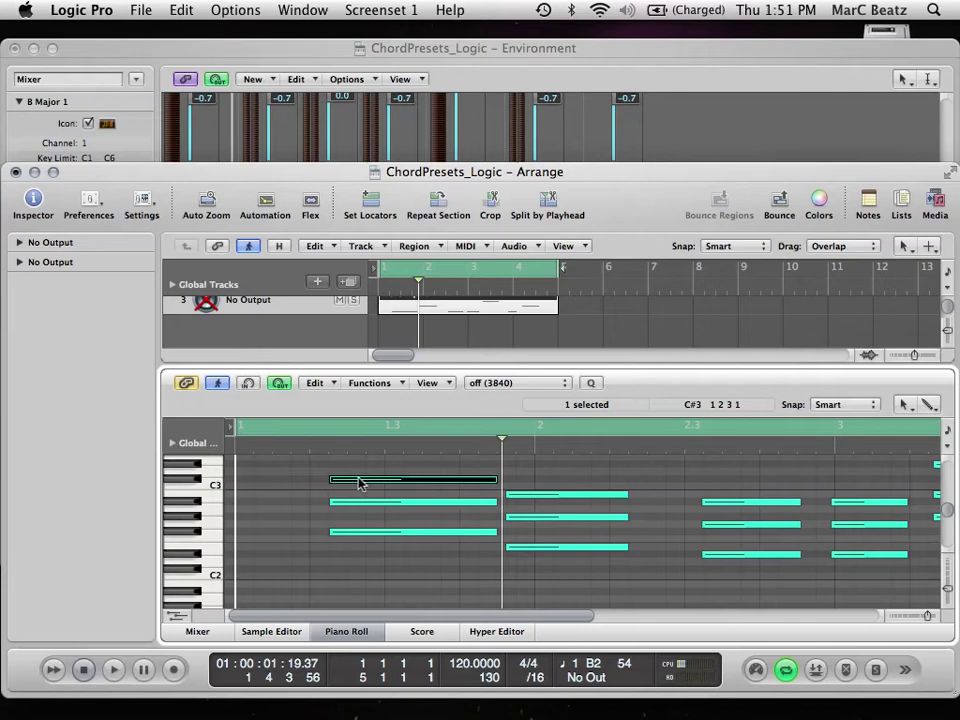
pyautogui.moveTo(402, 481)
pyautogui.mouseDown()
pyautogui.moveTo(364, 506)
pyautogui.moveTo(371, 489)
pyautogui.moveTo(377, 498)
pyautogui.moveTo(366, 481)
pyautogui.moveTo(403, 484)
pyautogui.moveTo(392, 497)
pyautogui.moveTo(392, 482)
pyautogui.mouseUp()
pyautogui.click(378, 503)
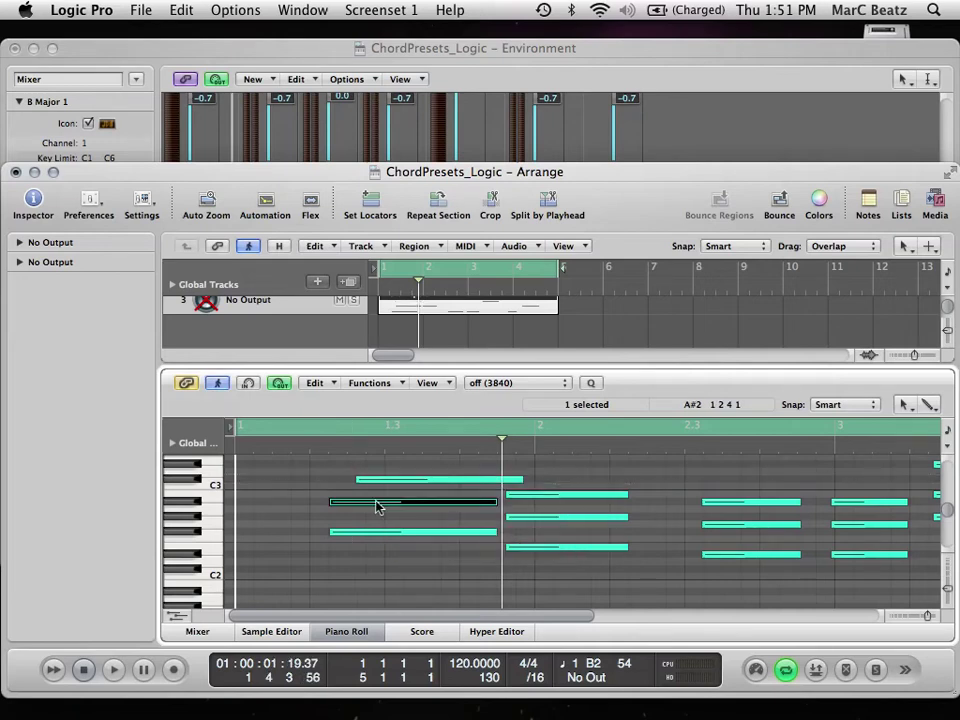
pyautogui.moveTo(395, 505); pyautogui.dragTo(413, 506)
# - Play the edited chords twice from the start
pyautogui.press('Return')
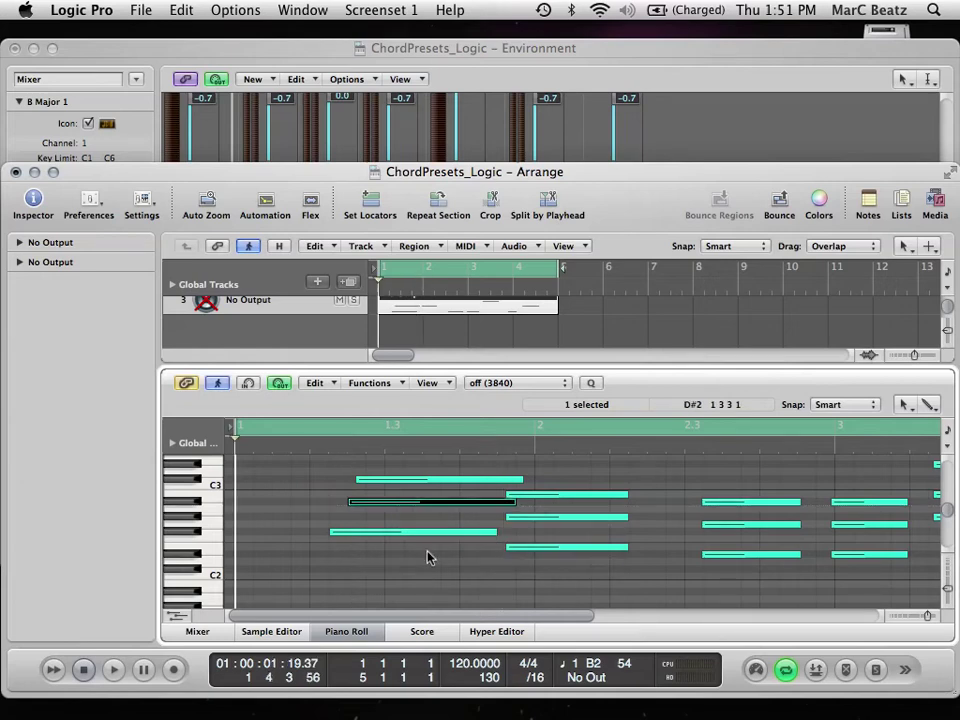
pyautogui.press('space')
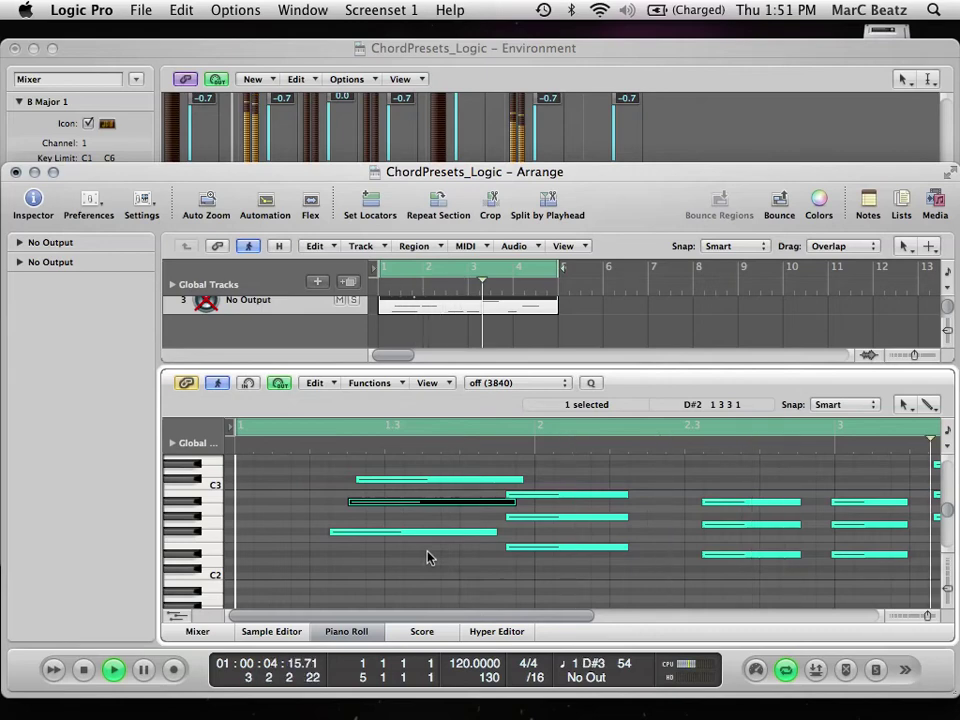
pyautogui.press('space')
pyautogui.press('Return')
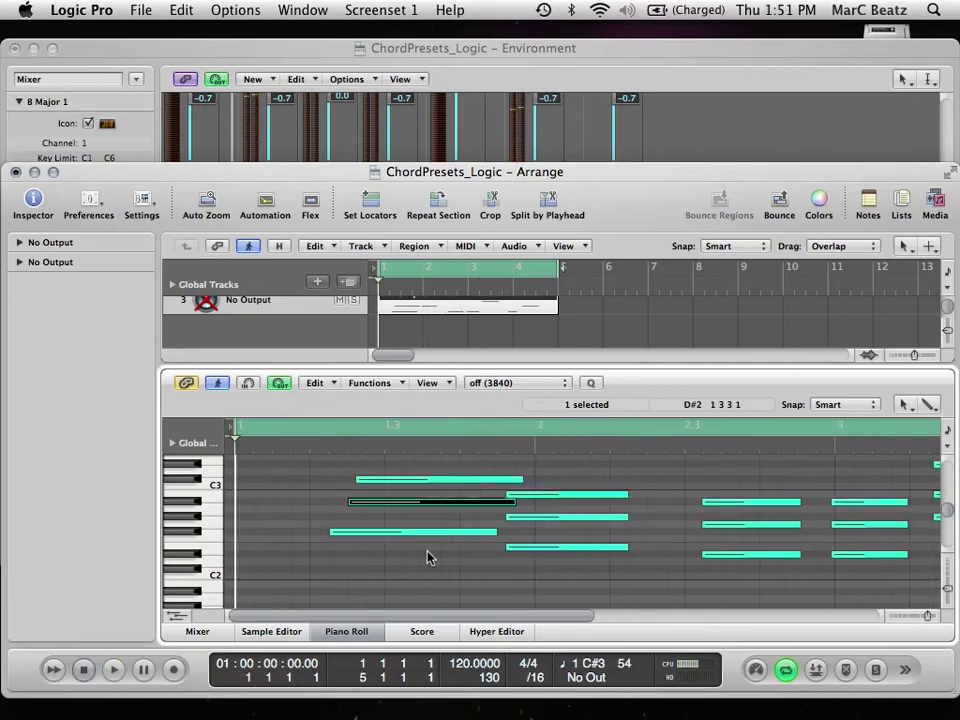
pyautogui.press('space')
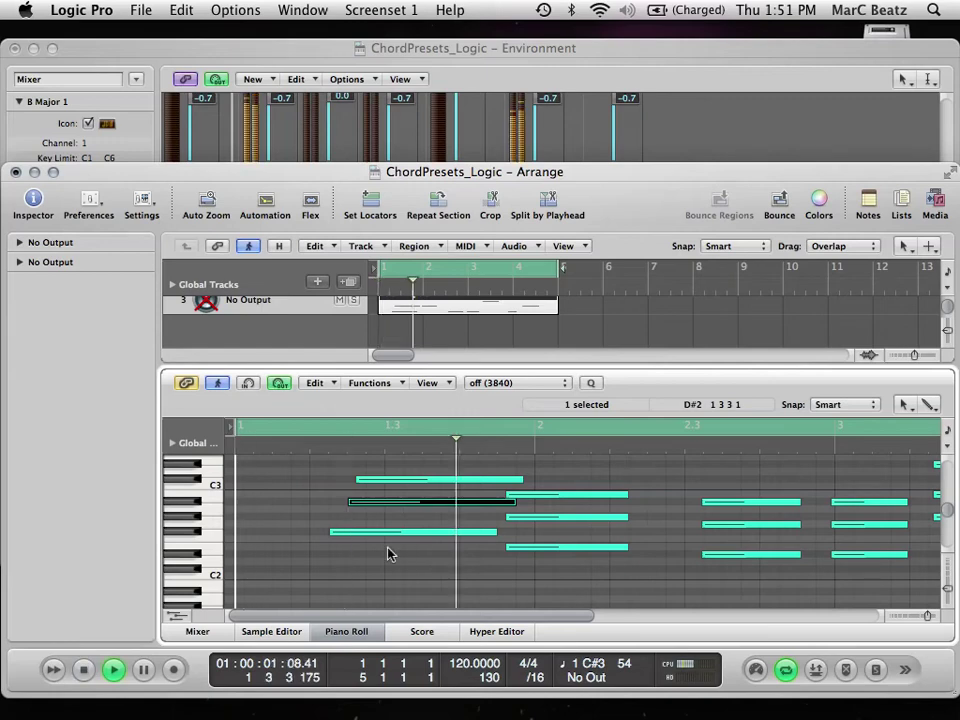
pyautogui.press('space')
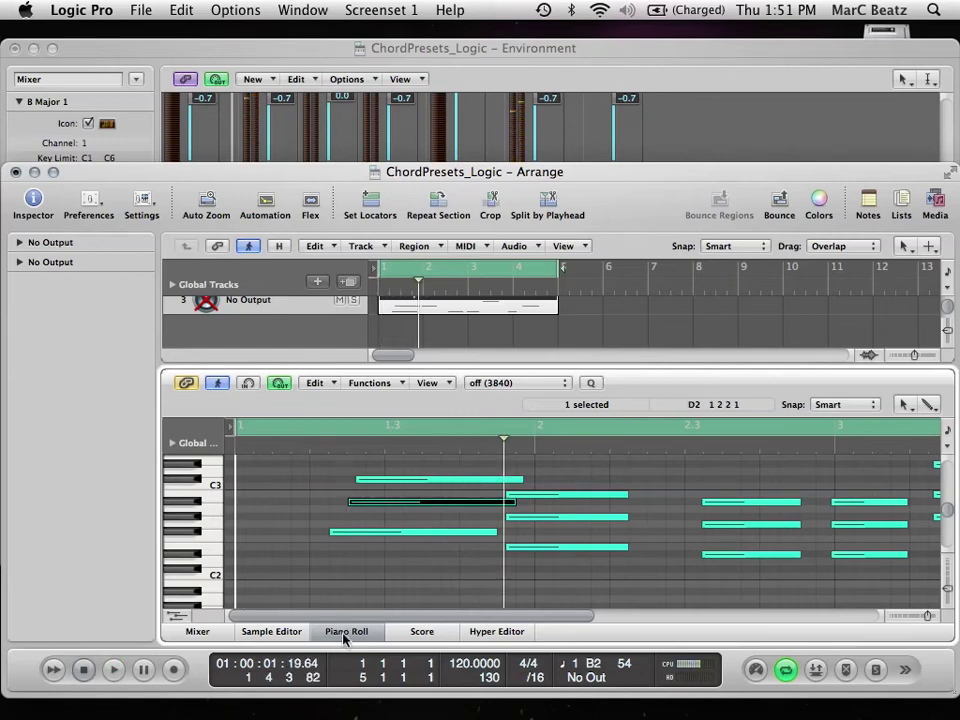
# - Close the Piano Roll, delete the B Major 1 region, and move the chord region onto Inst 1
pyautogui.click(345, 632)
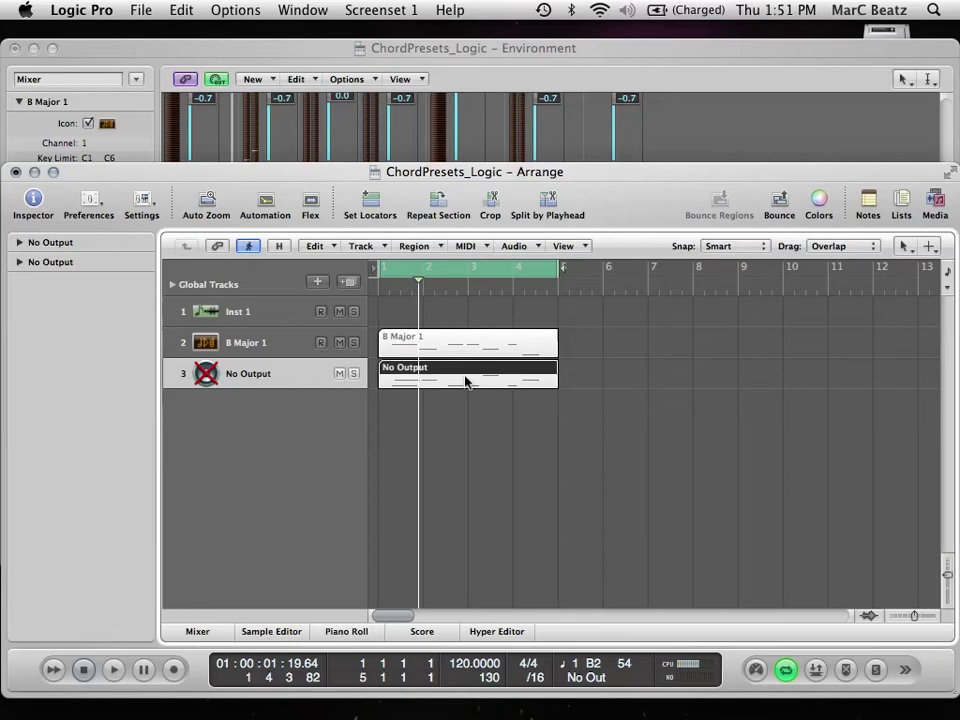
pyautogui.click(460, 348)
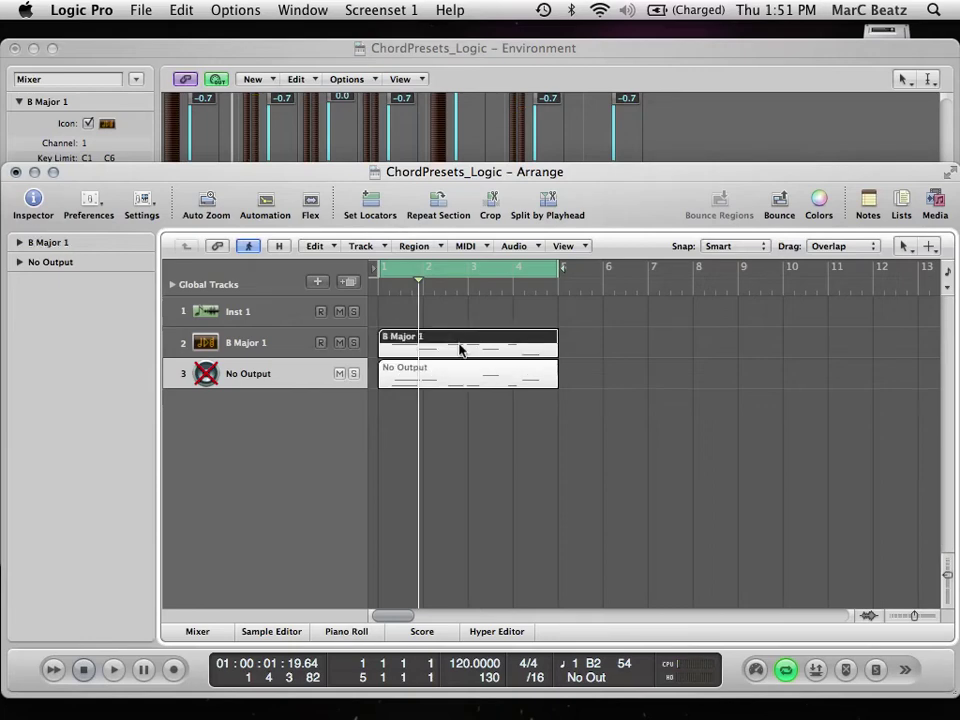
pyautogui.press('Delete')
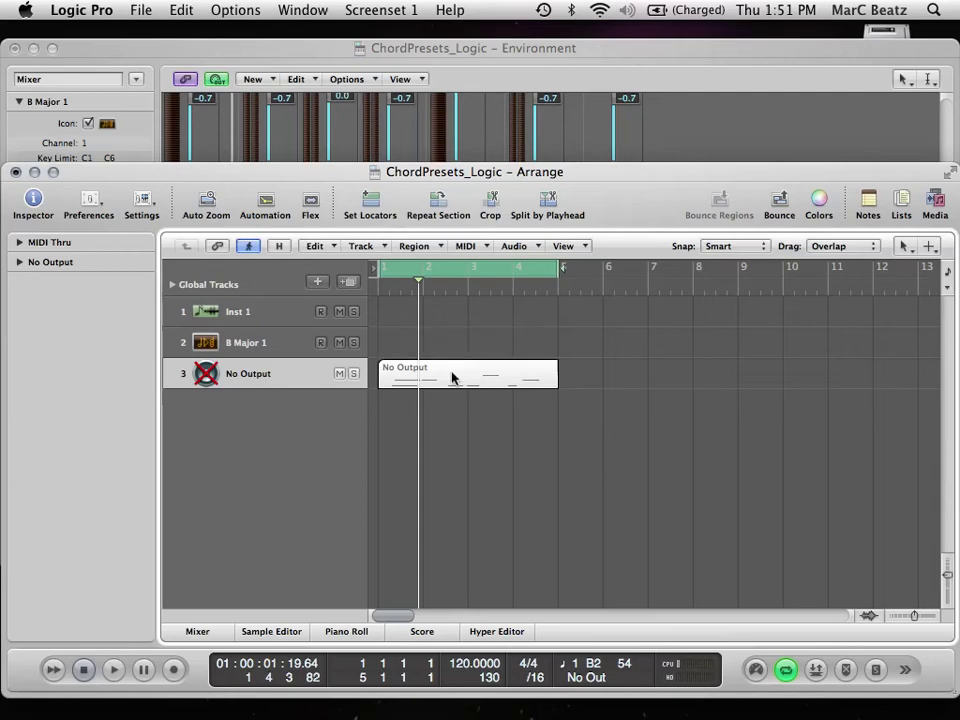
pyautogui.moveTo(450, 348); pyautogui.dragTo(445, 321)
# - Play the chord region through Inst 1 from the project start, then stop
pyautogui.click(242, 311)
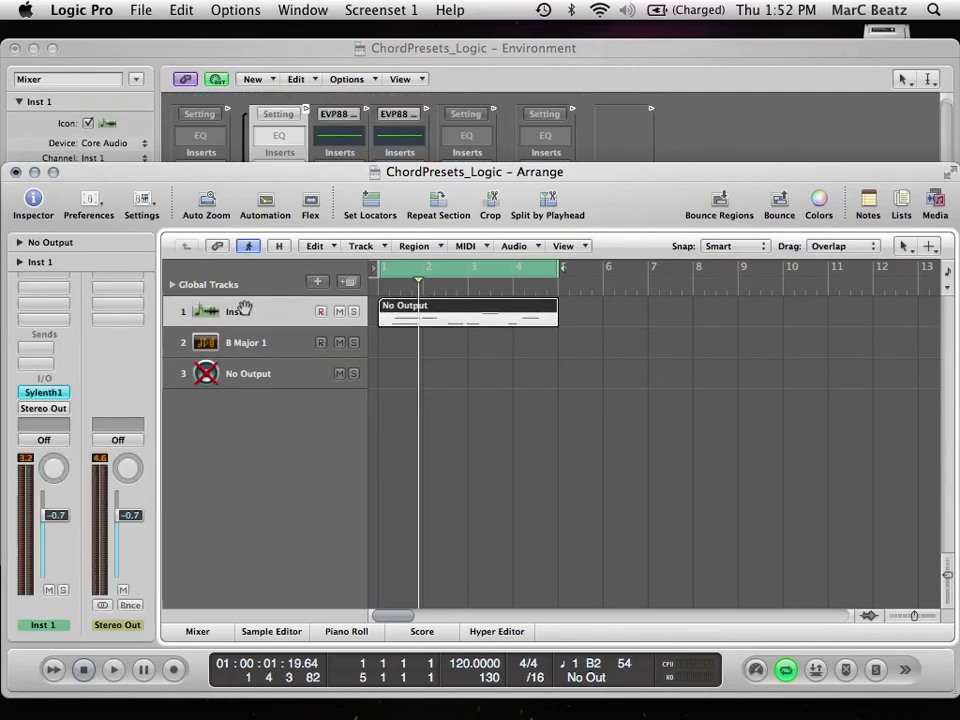
pyautogui.press('Return')
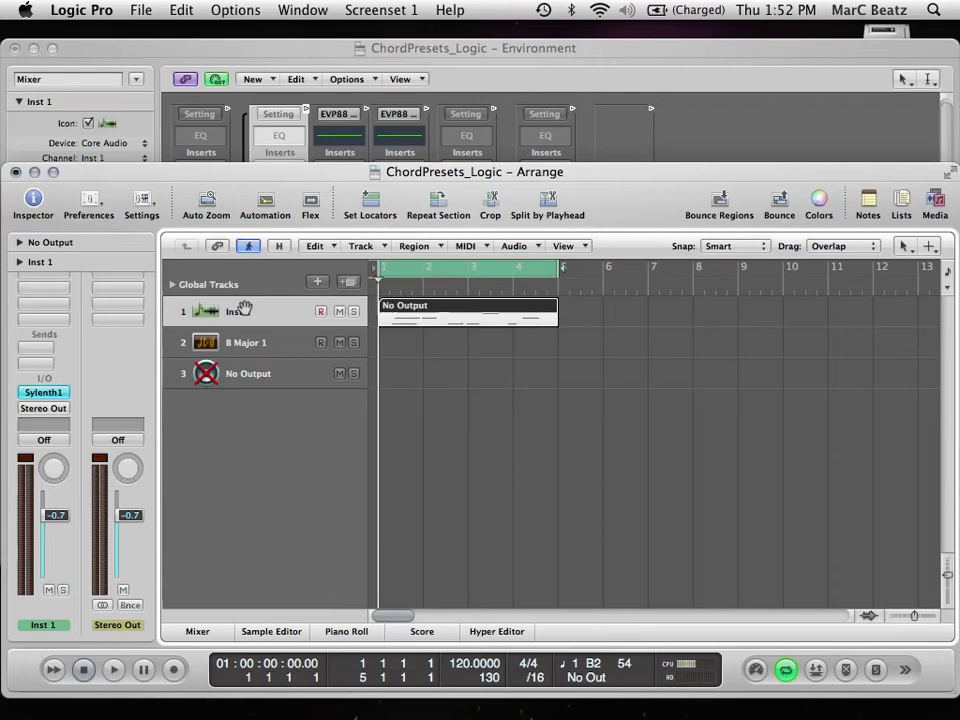
pyautogui.press('space')
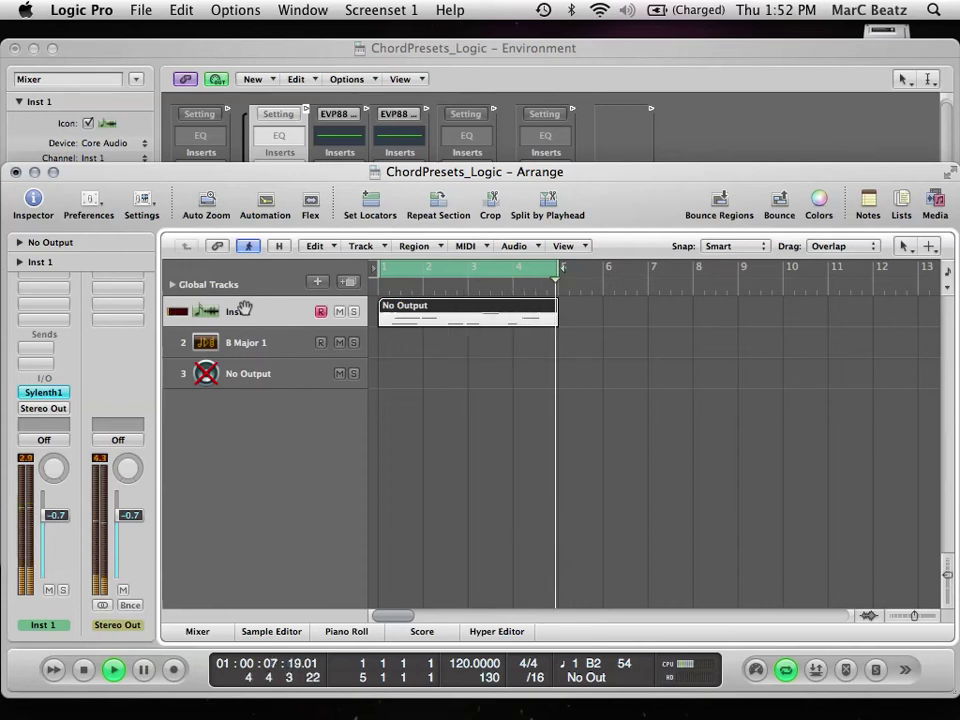
pyautogui.press('space')
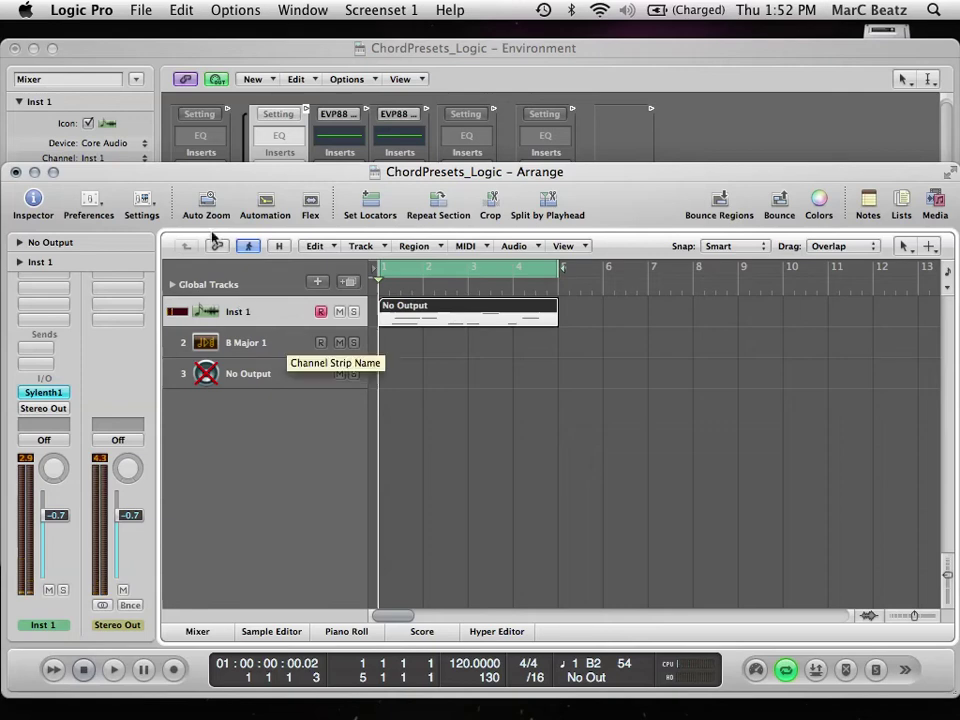
pyautogui.rightClick(229, 343)
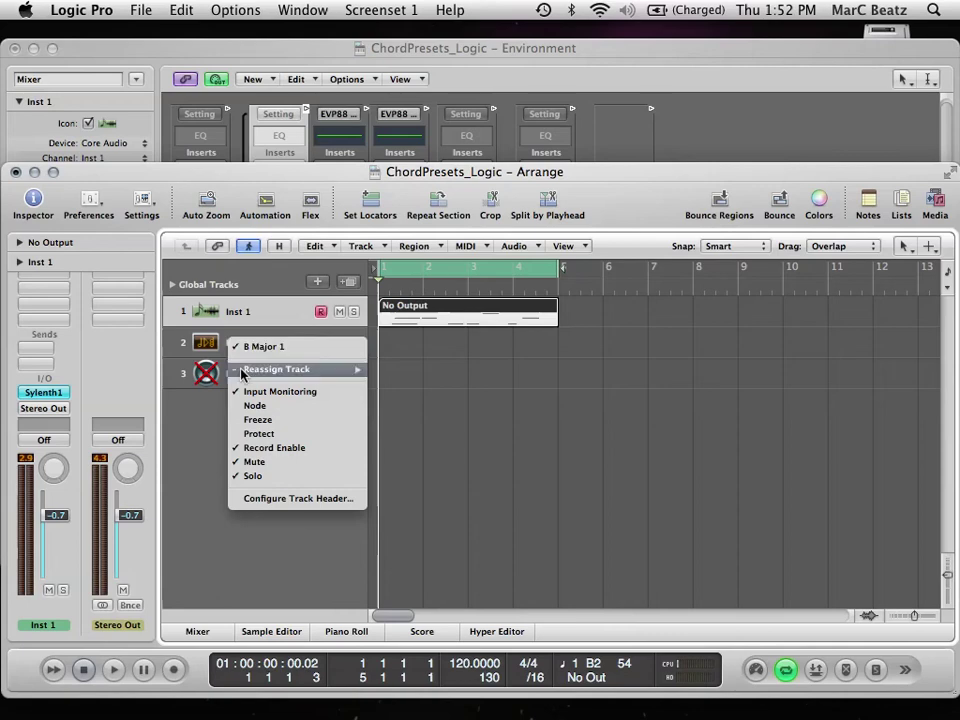
pyautogui.moveTo(330, 369)
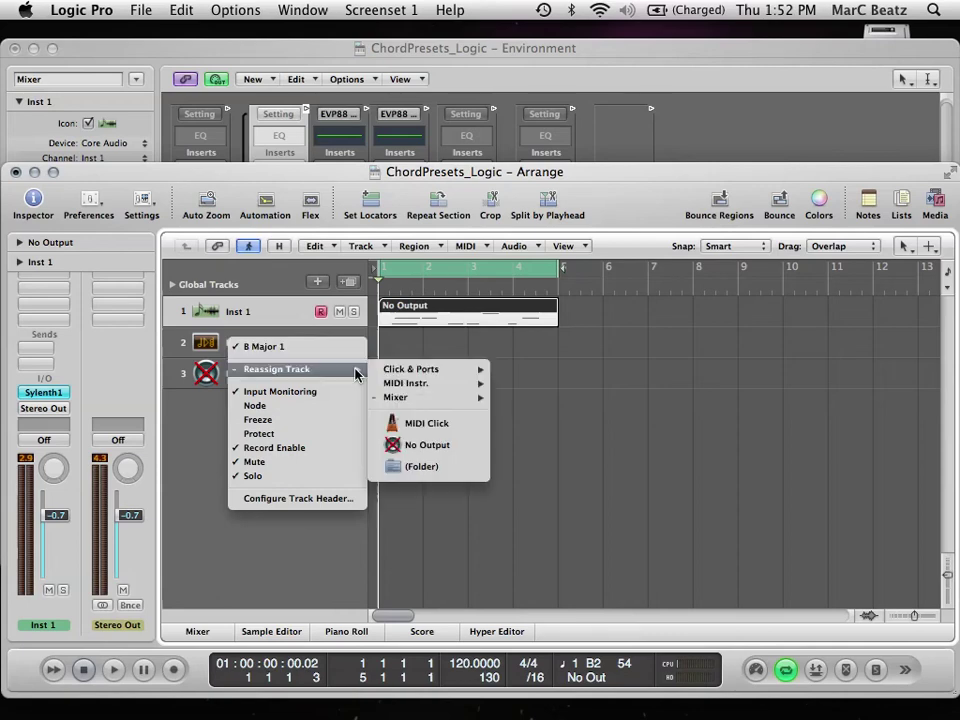
pyautogui.moveTo(457, 397)
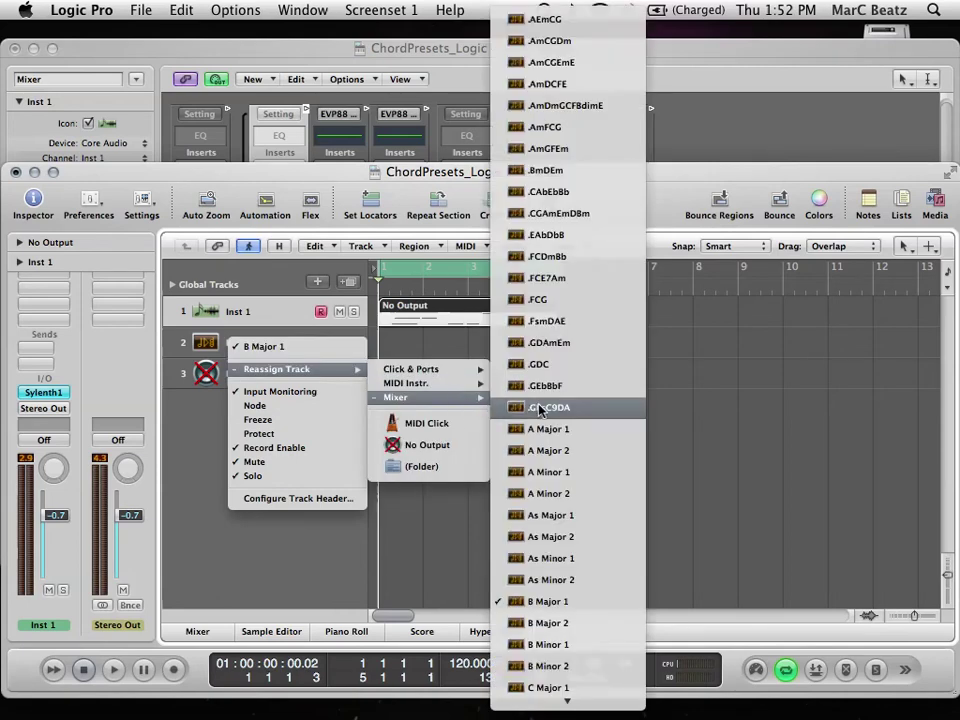
pyautogui.scroll(-5, 540, 408)
pyautogui.scroll(-7, 540, 408)
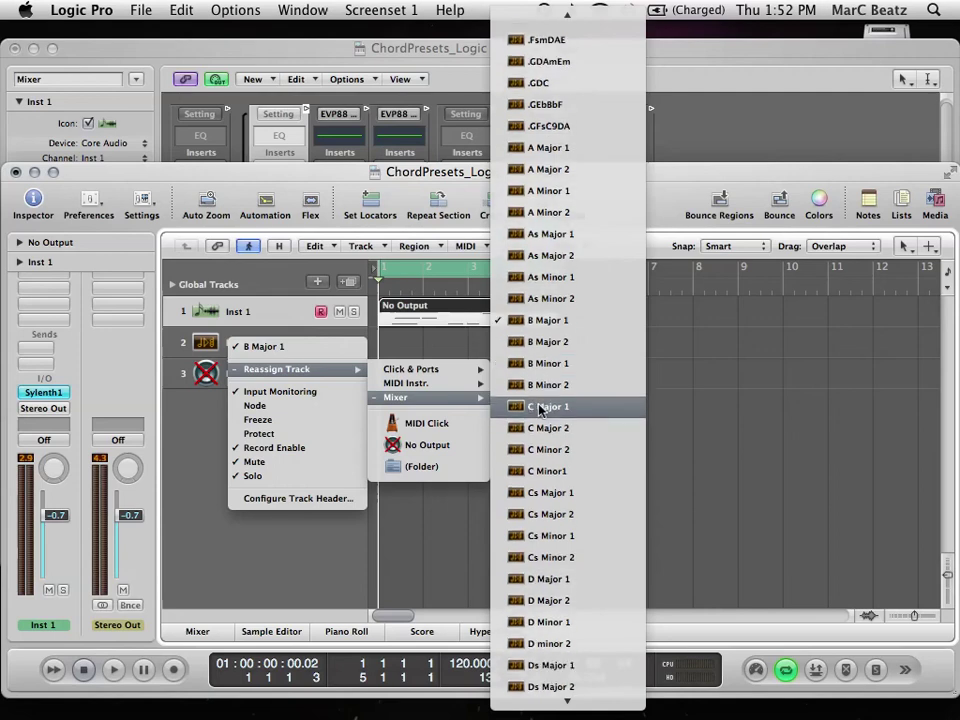
pyautogui.scroll(-10, 540, 408)
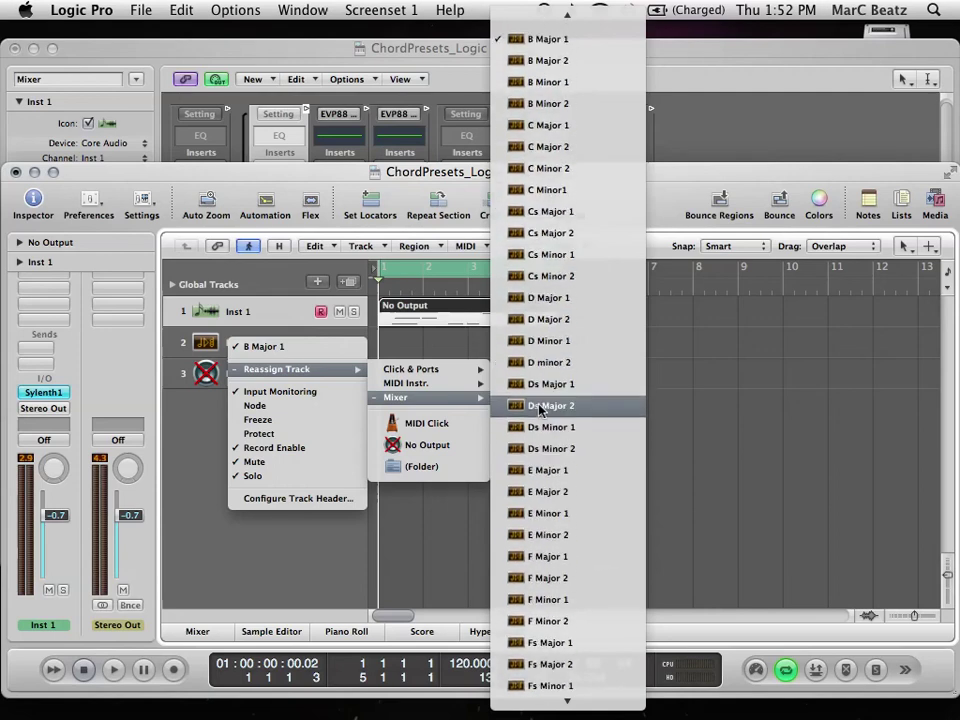
pyautogui.scroll(-1, 539, 408)
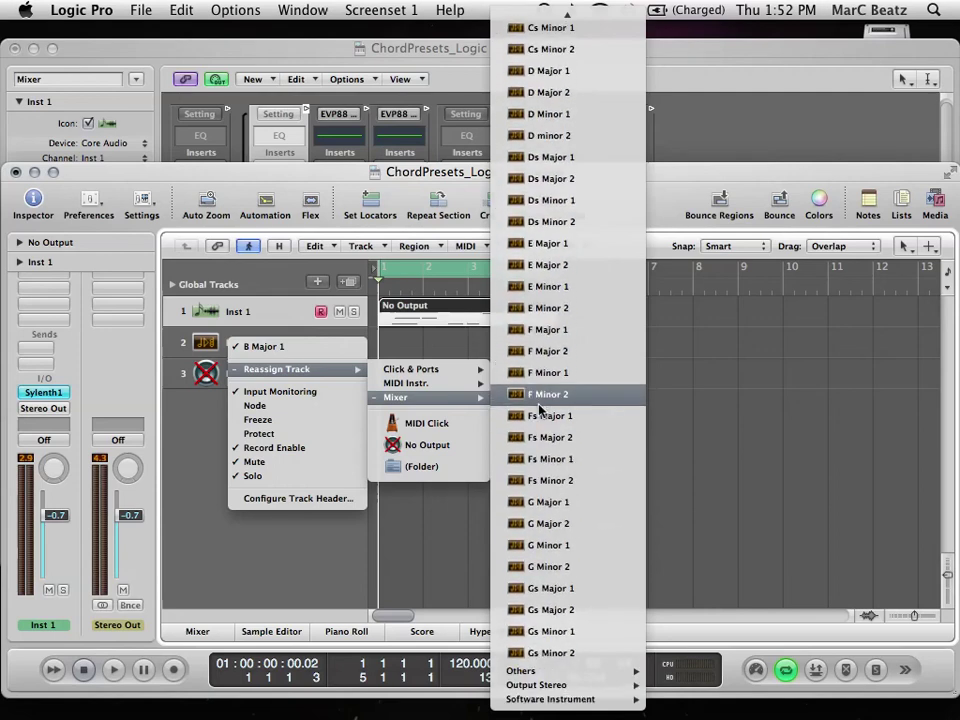
pyautogui.click(168, 445)
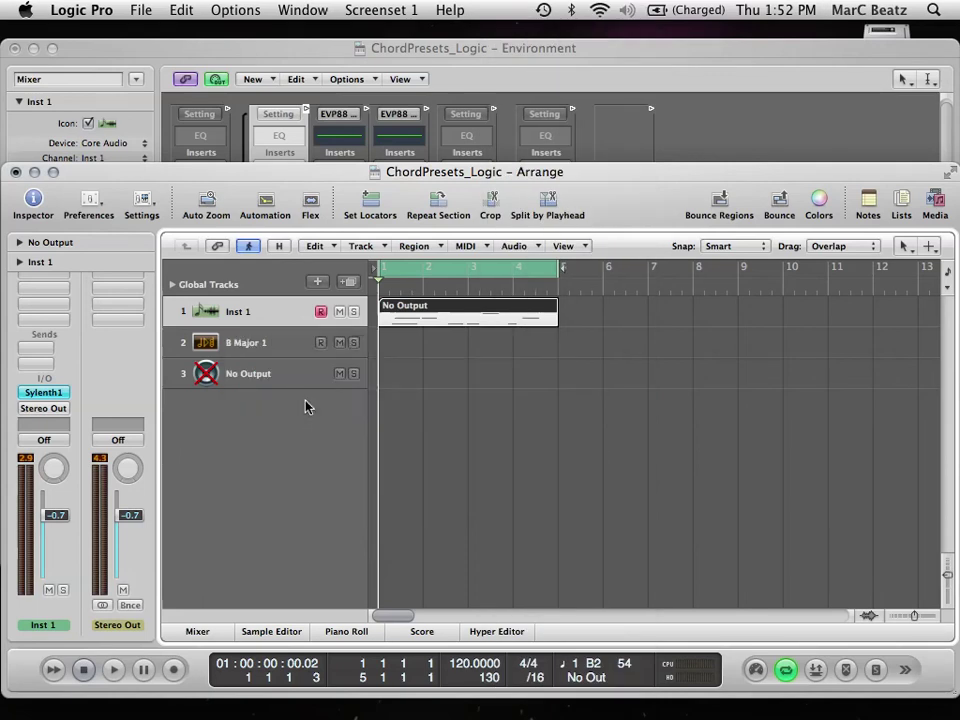
# - Deselect the chord region in Logic Pro and show Mission Control with all desktops
pyautogui.press('super+Tab')
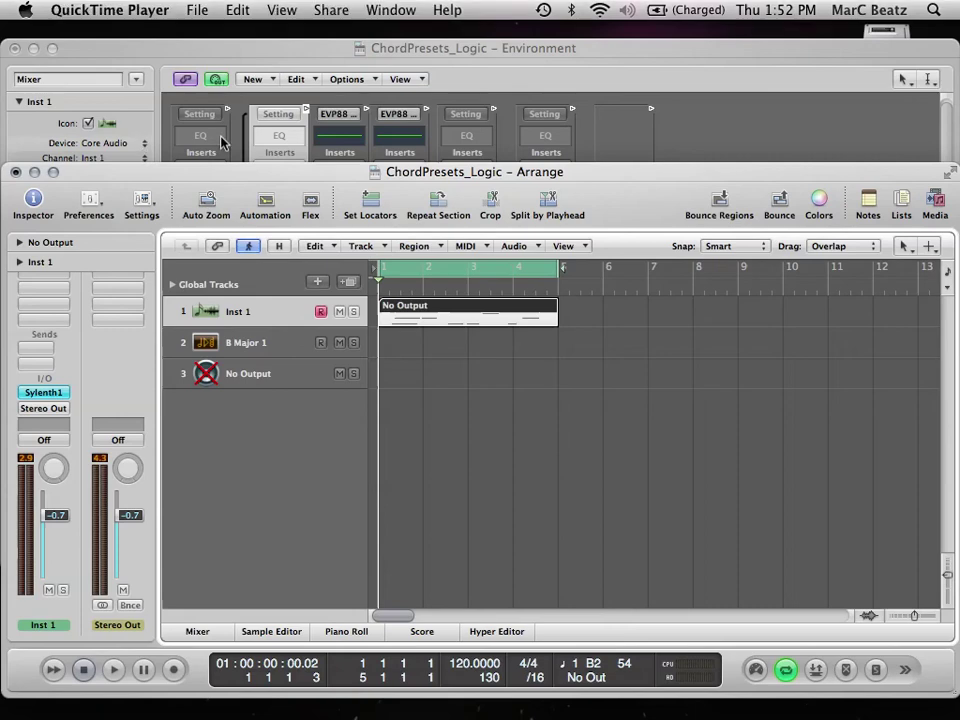
pyautogui.click(252, 578)
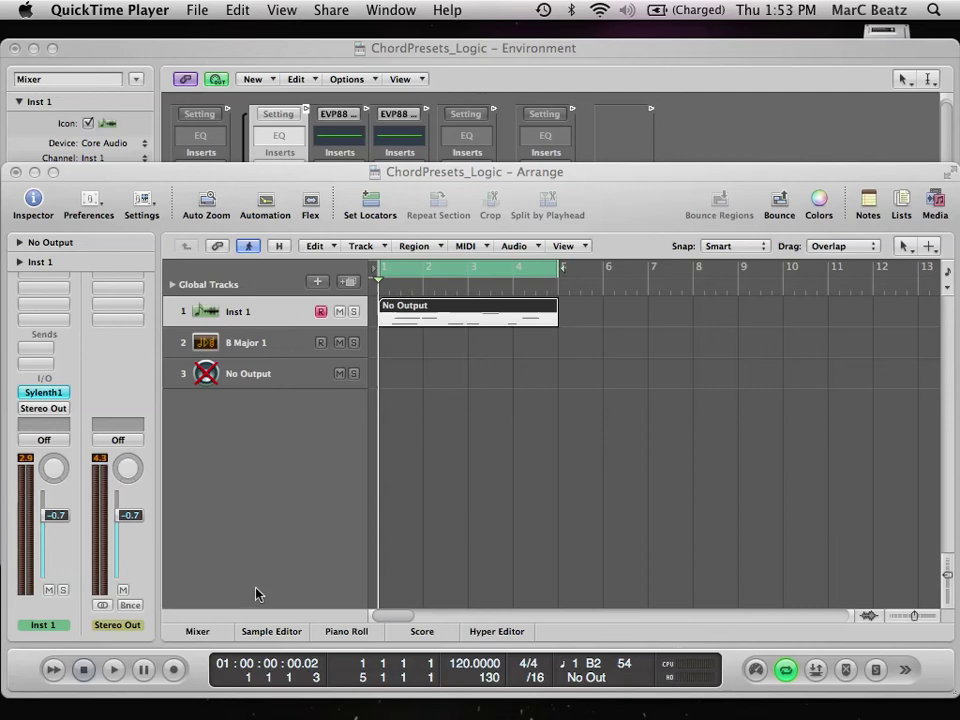
pyautogui.hotkey('ctrl', 'Up')
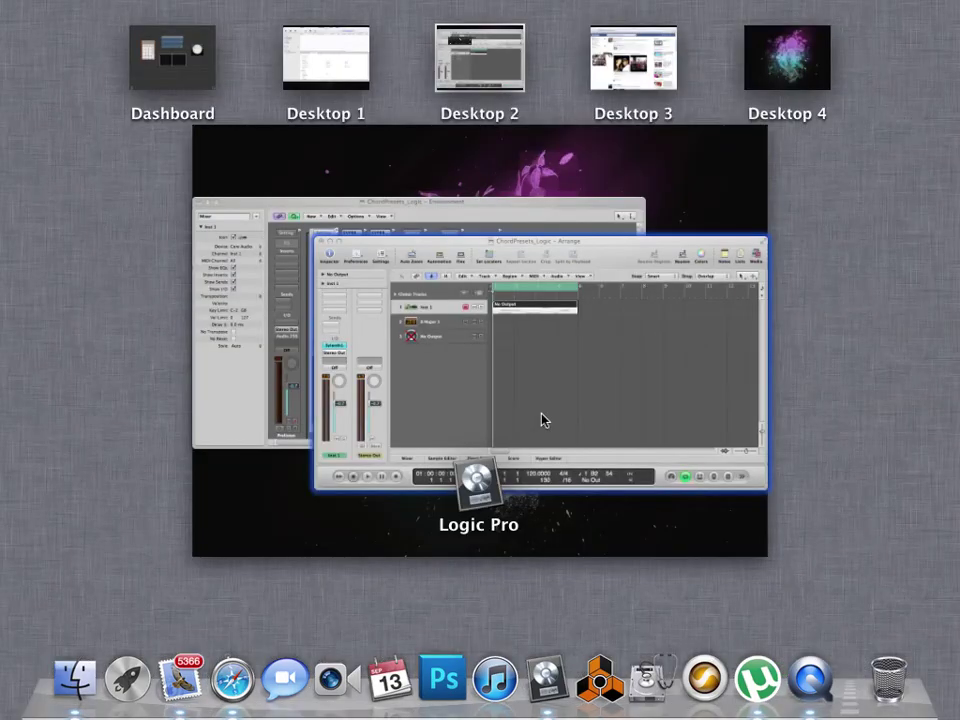
# - Switch to Desktop 4 and open the ChordPresets_Logic folder to view its contents
pyautogui.click(786, 64)
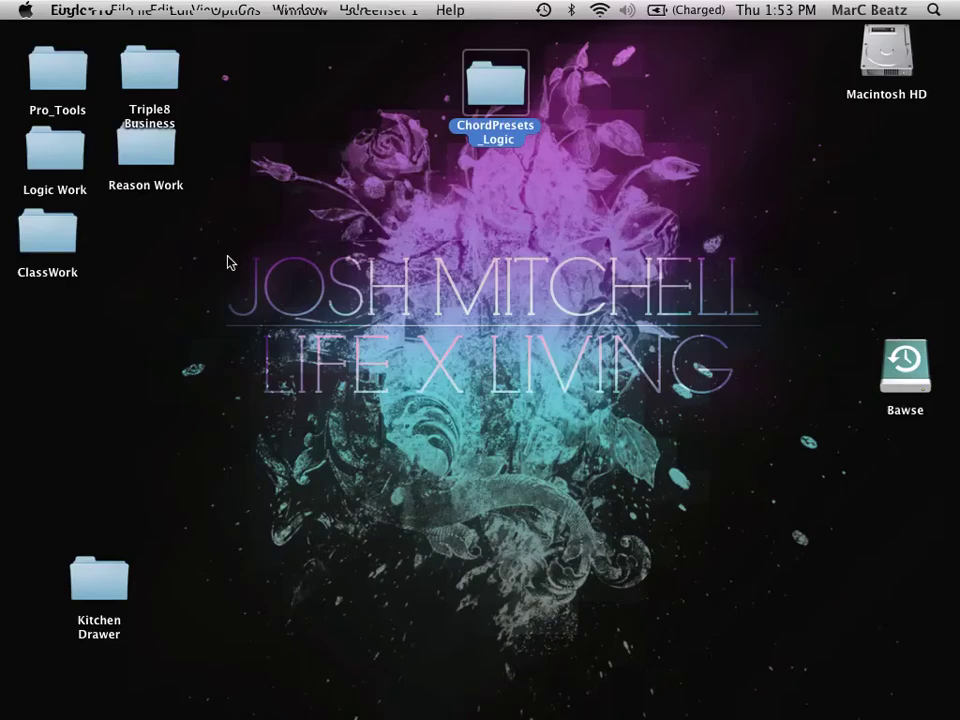
pyautogui.moveTo(545, 157); pyautogui.dragTo(518, 87)
pyautogui.doubleClick(518, 87)
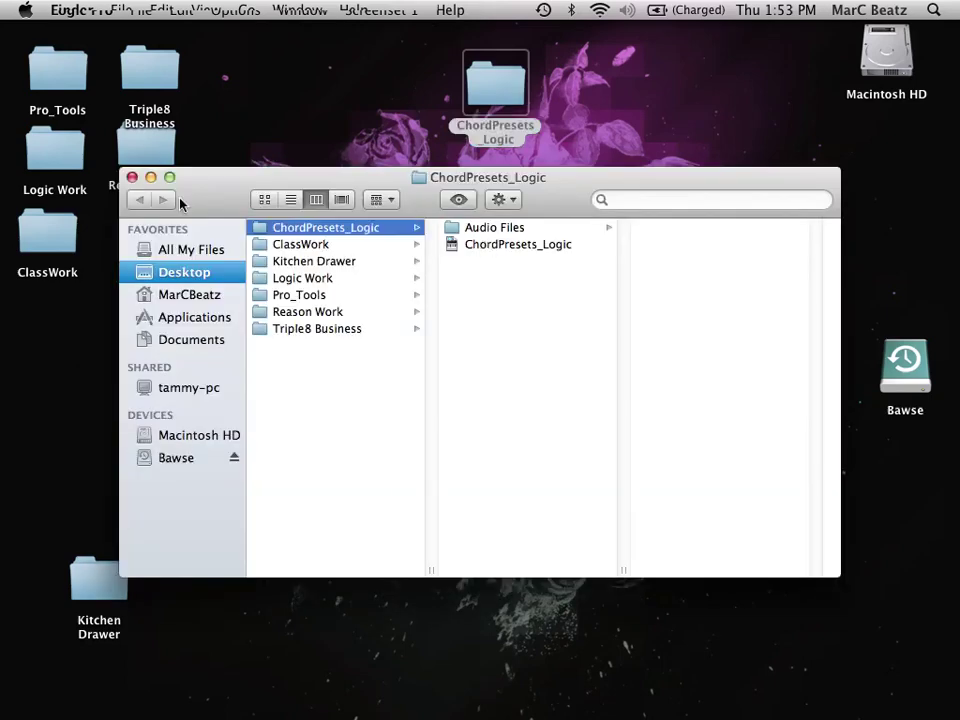
# - Close the ChordPresets_Logic folder window, clear the selection, and return to Mission Control
pyautogui.click(131, 178)
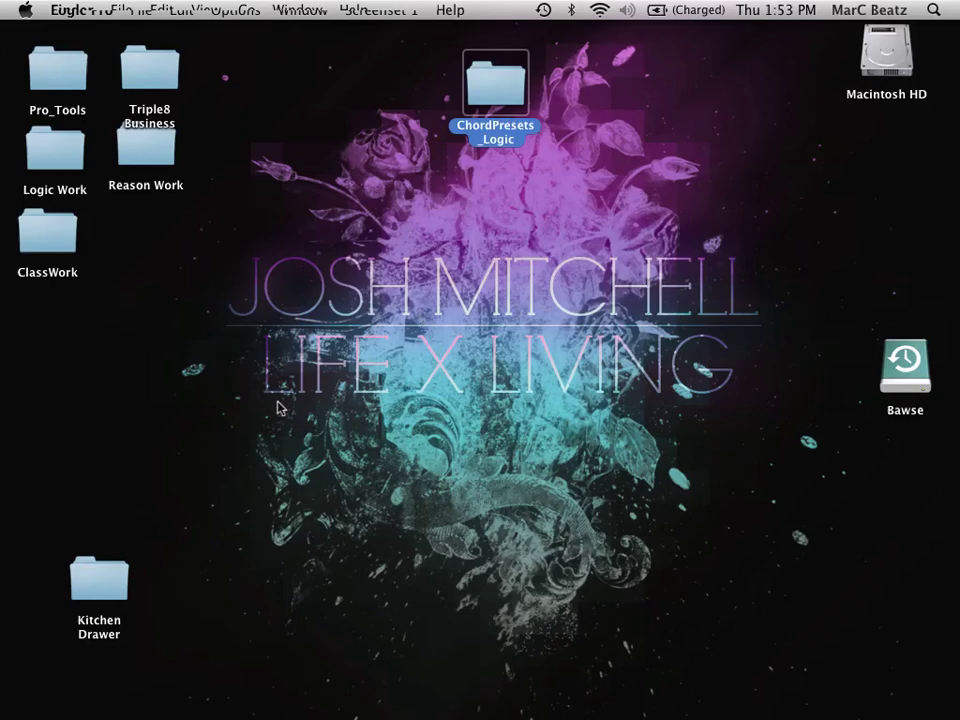
pyautogui.moveTo(237, 373); pyautogui.dragTo(790, 385)
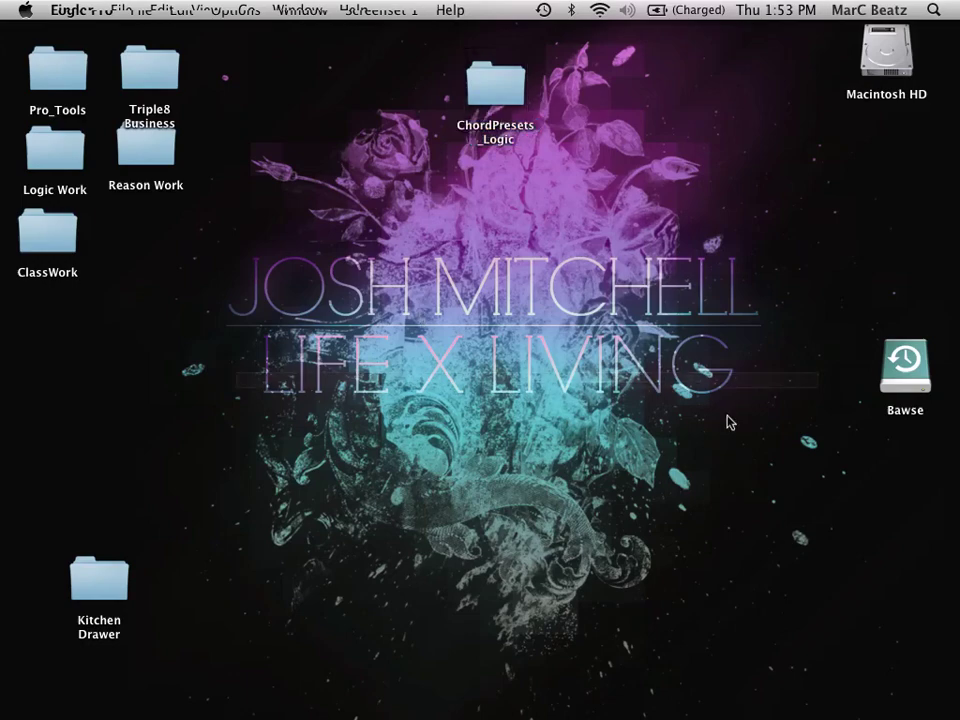
pyautogui.hotkey('ctrl', 'Up')
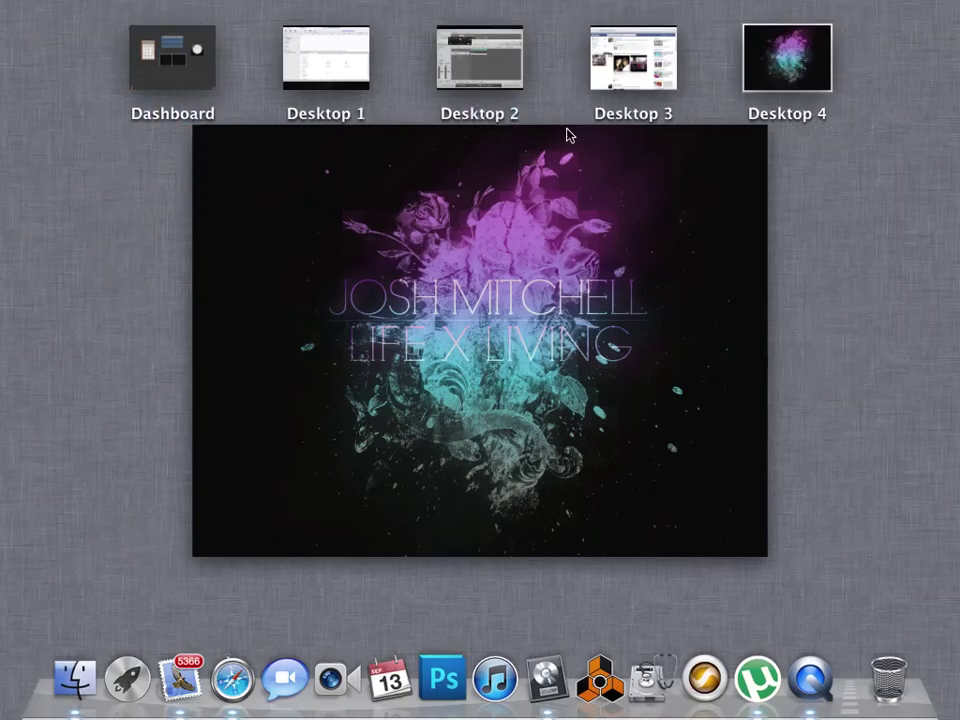
# - Choose the Desktop 2 thumbnail to go back to the ChordPresets_Logic project
pyautogui.click(487, 64)
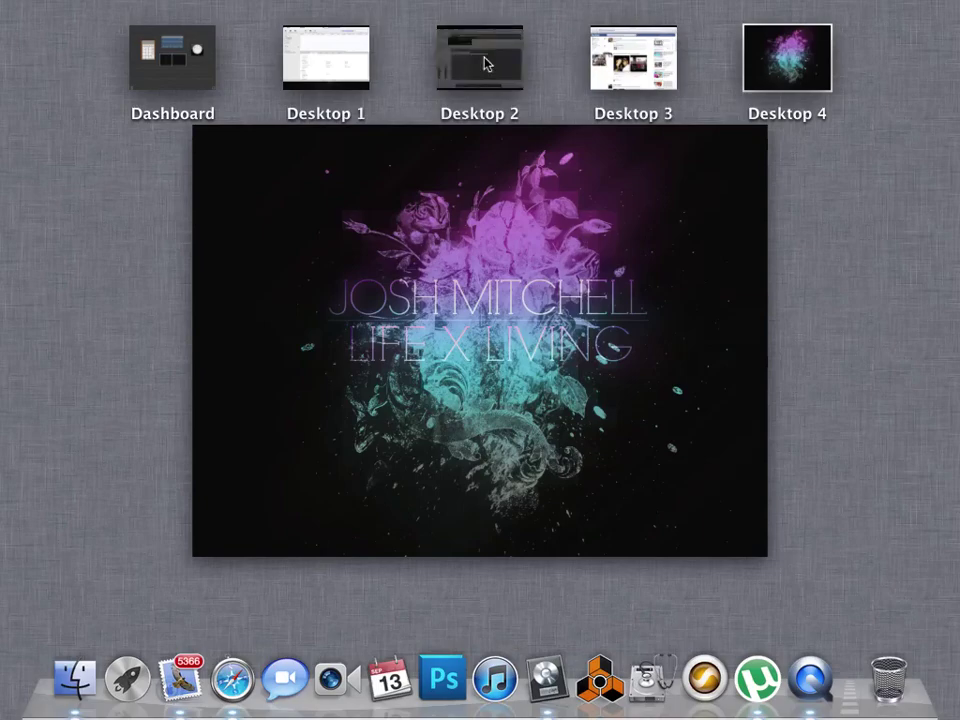